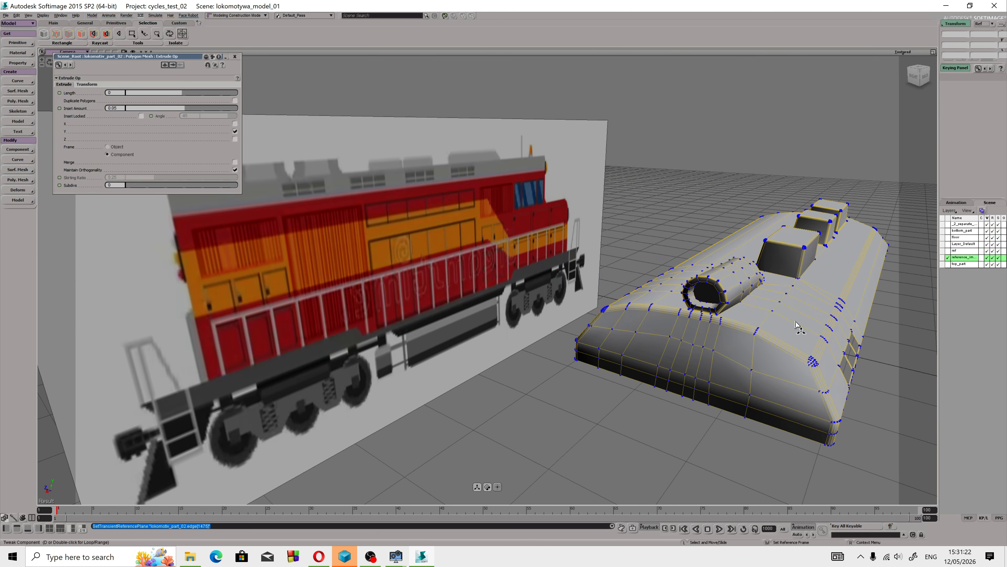
# Step: Return to object selection on the locomotive roof mesh and freeze its modeling history
pyautogui.click(969, 519)
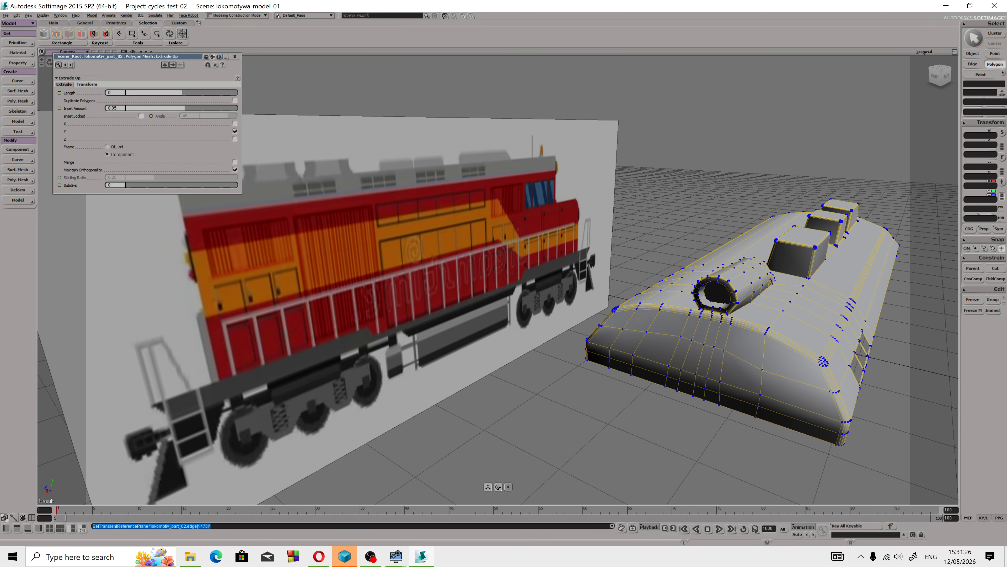
pyautogui.click(973, 56)
pyautogui.moveTo(735, 349); pyautogui.dragTo(712, 356)
pyautogui.press('v')
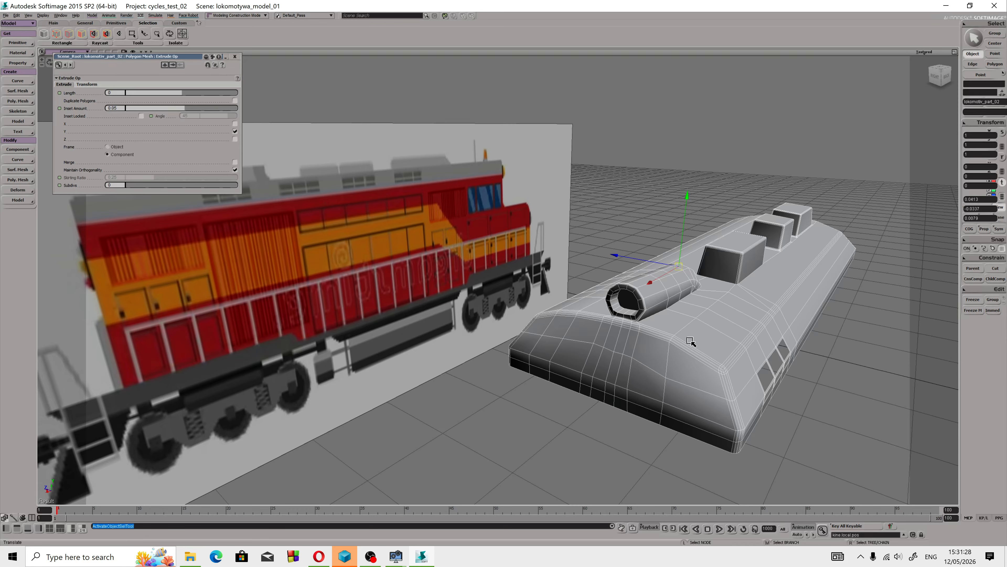
pyautogui.click(978, 310)
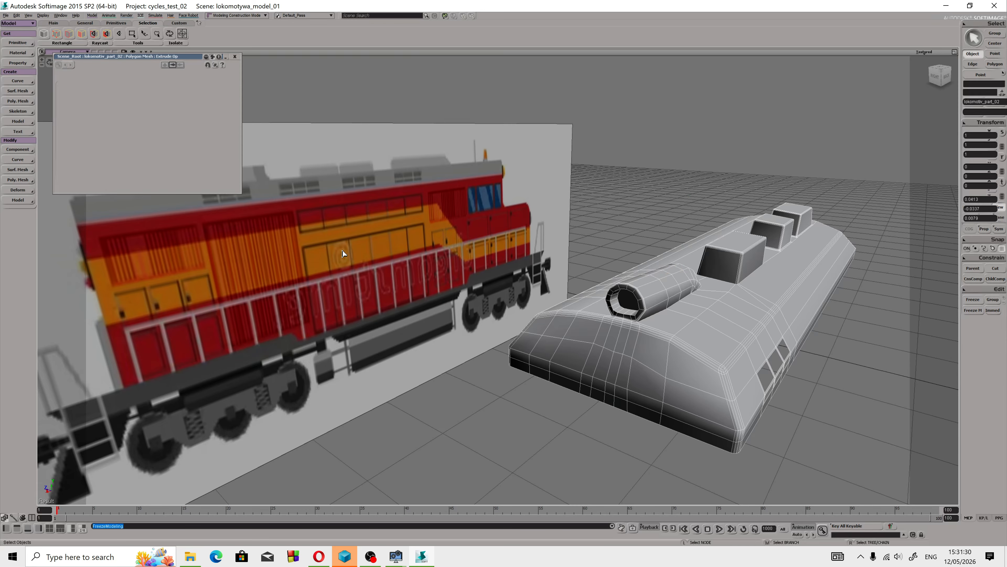
# Step: Examine the rendering devices and sampling settings in the Cycles renderer options
pyautogui.click(126, 15)
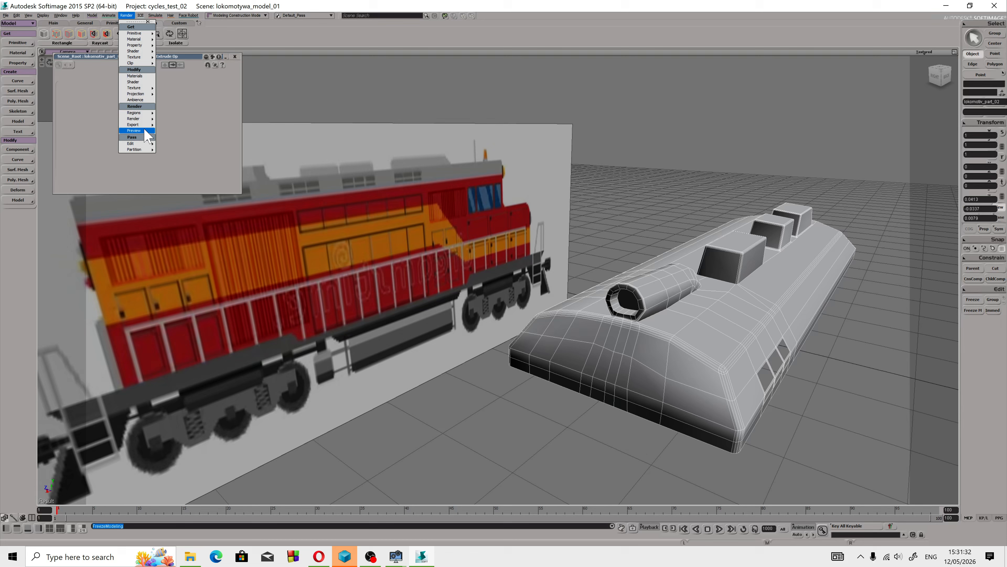
pyautogui.moveTo(139, 118)
pyautogui.click(170, 114)
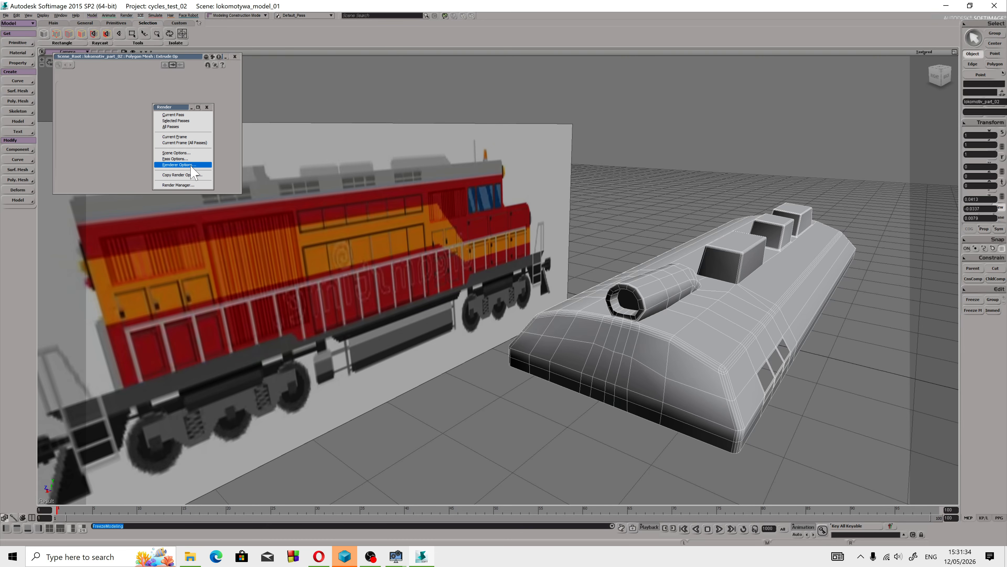
pyautogui.click(192, 165)
pyautogui.moveTo(164, 56); pyautogui.dragTo(383, 172)
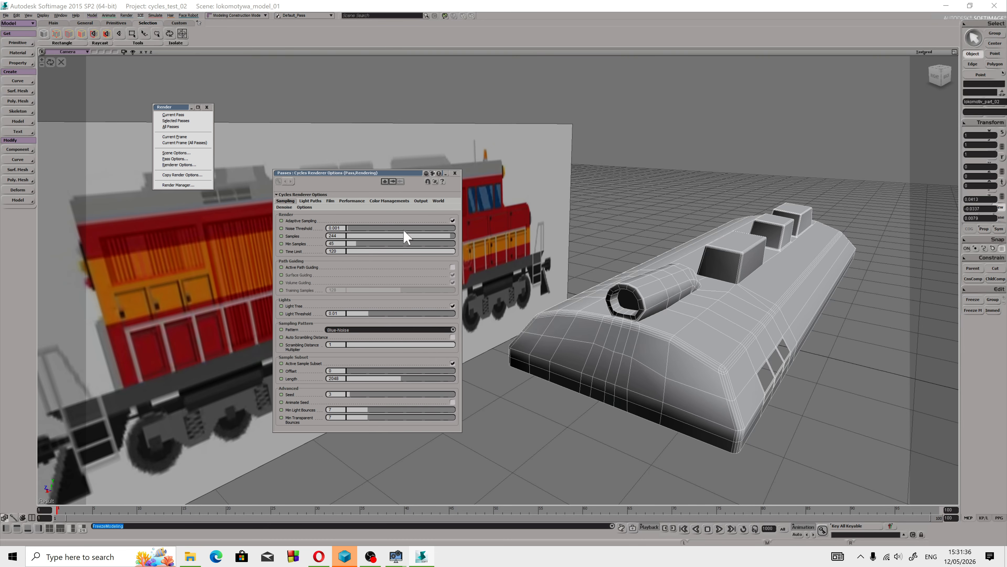
pyautogui.click(304, 207)
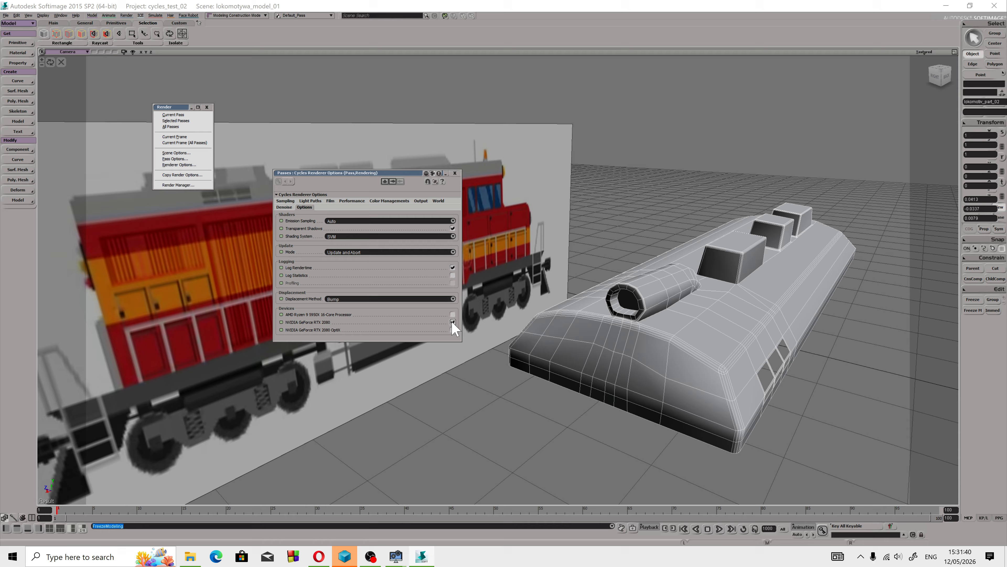
pyautogui.click(286, 201)
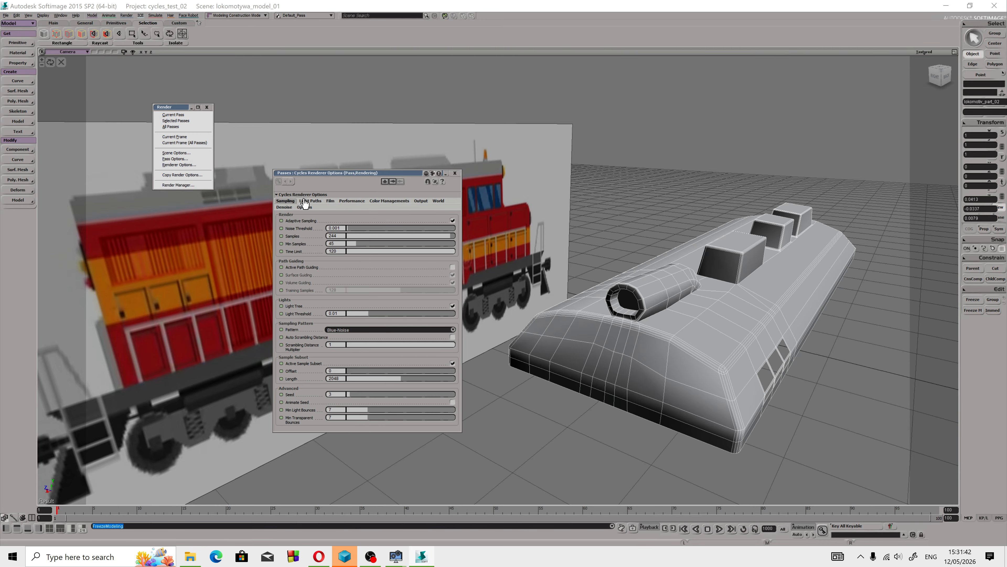
pyautogui.click(456, 173)
# Step: Check the Sycles entry in the list of installed add-ons without uninstalling it
pyautogui.click(5, 15)
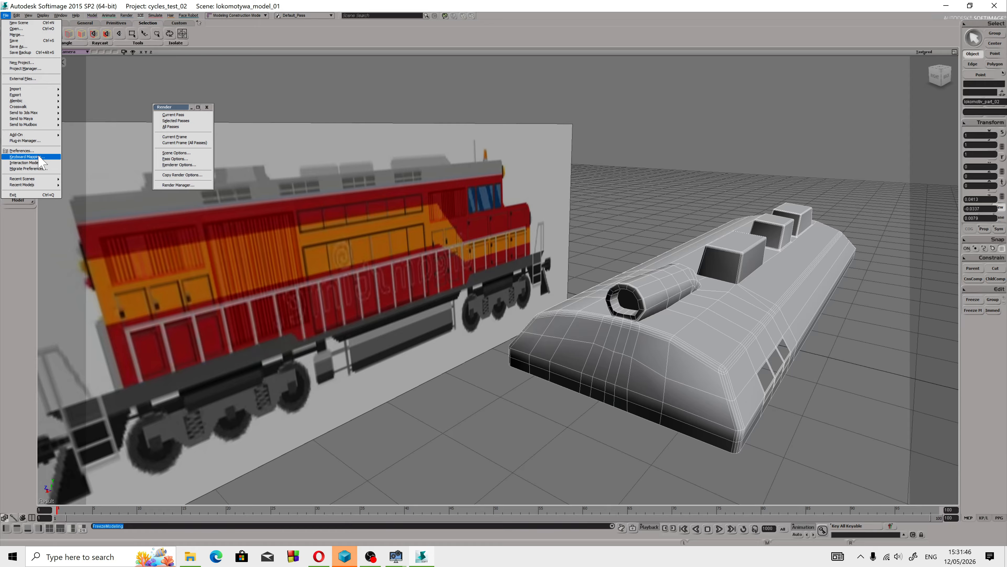
pyautogui.moveTo(42, 134)
pyautogui.click(95, 141)
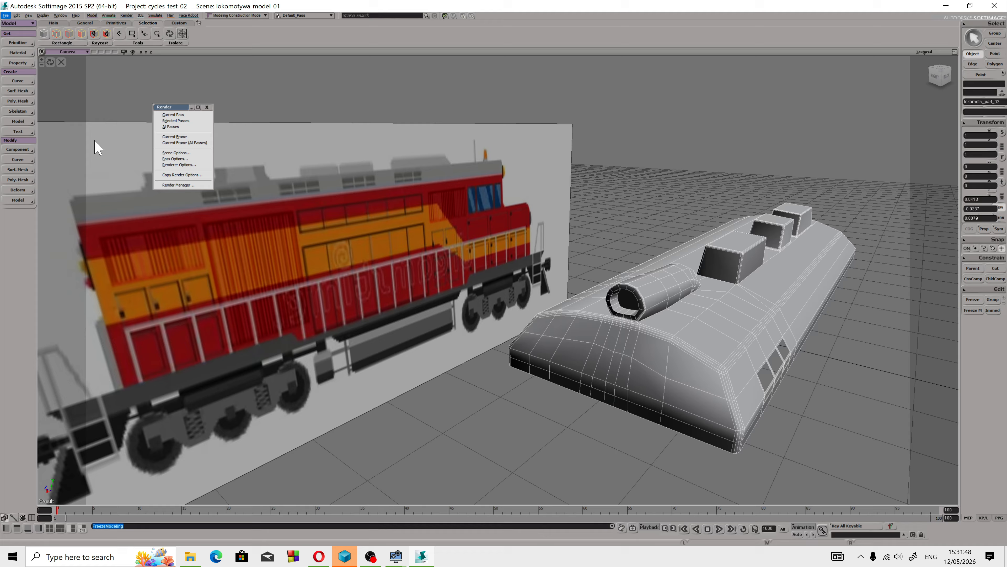
pyautogui.click(343, 201)
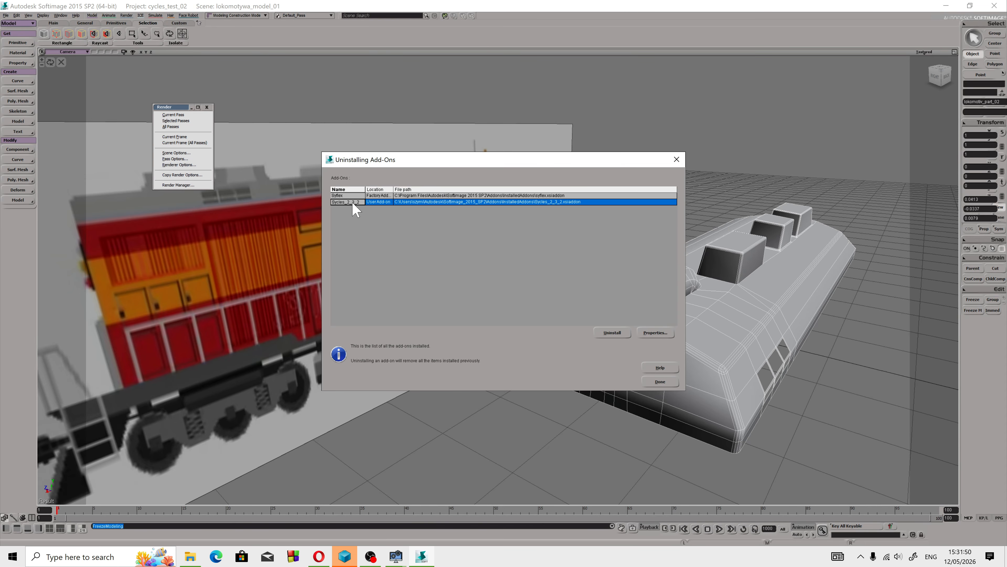
pyautogui.click(677, 159)
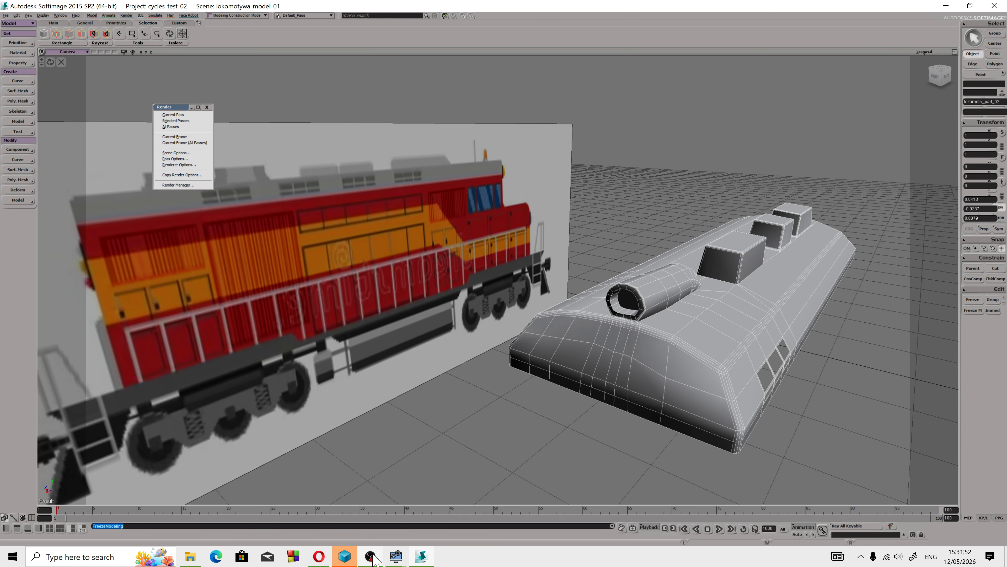
# Step: Switch to the Opera browser and review the Sycles 2 and original Sycles add-on pages
pyautogui.click(319, 557)
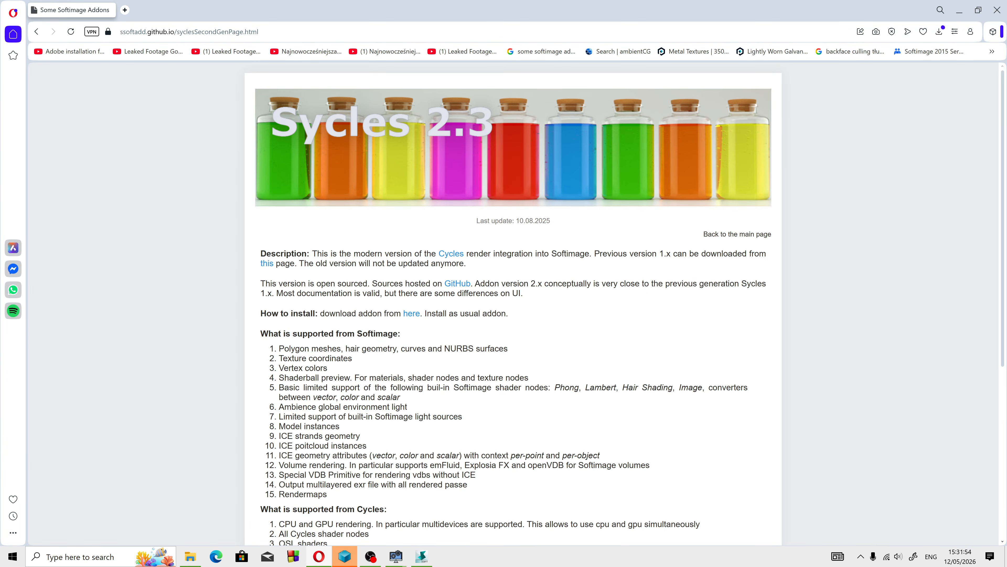
pyautogui.scroll(-4, 450, 331)
pyautogui.scroll(4, 458, 132)
pyautogui.click(36, 31)
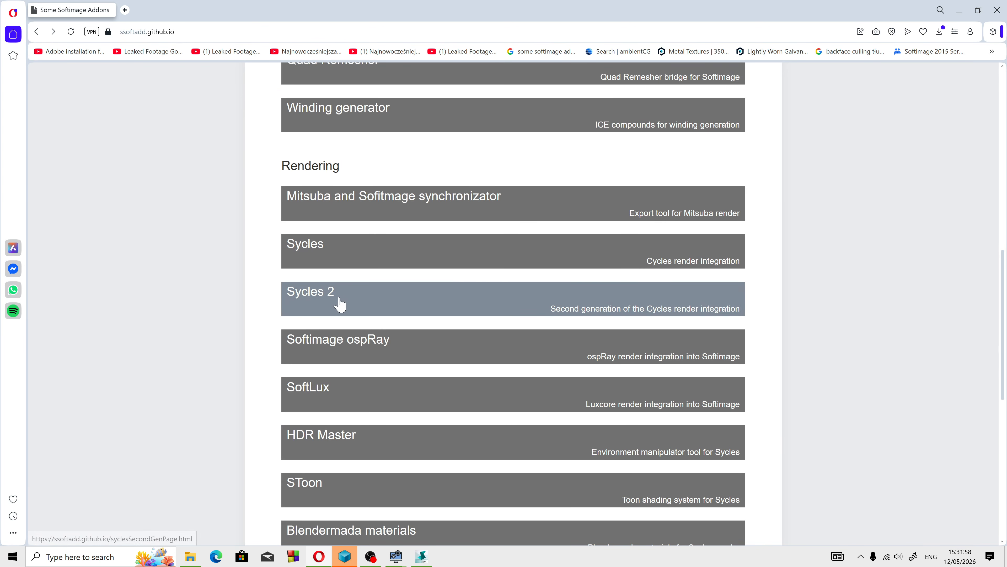
pyautogui.click(320, 257)
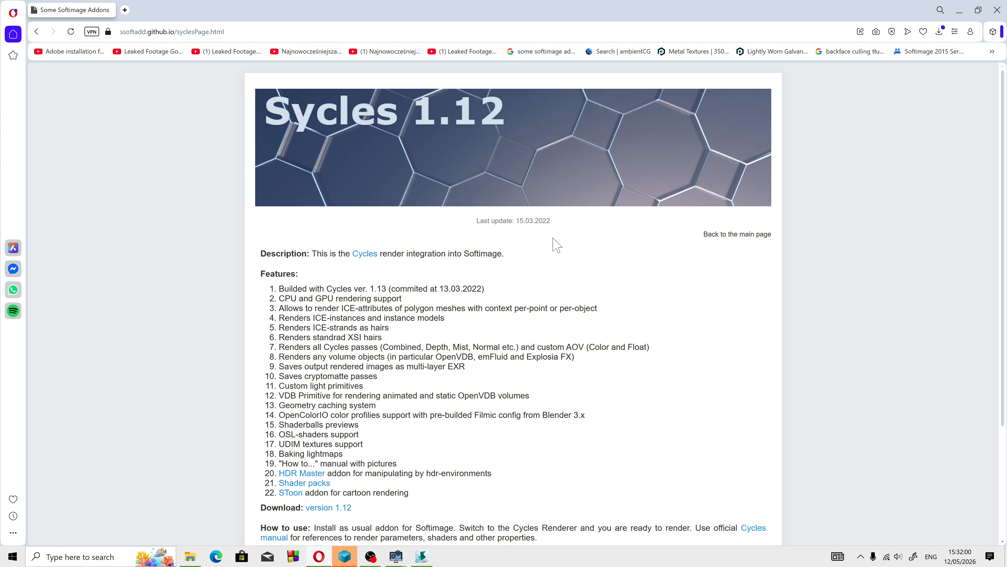
pyautogui.scroll(-3, 513, 278)
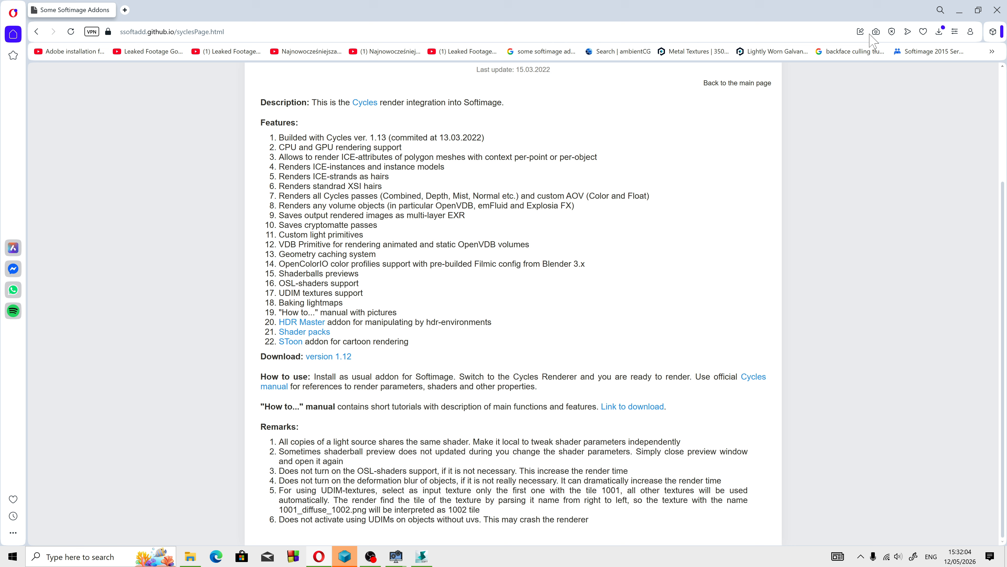
# Step: Open the downloaded sycles_howTo_15_03_2022 (1).pdf manual and return to Softimage
pyautogui.click(939, 32)
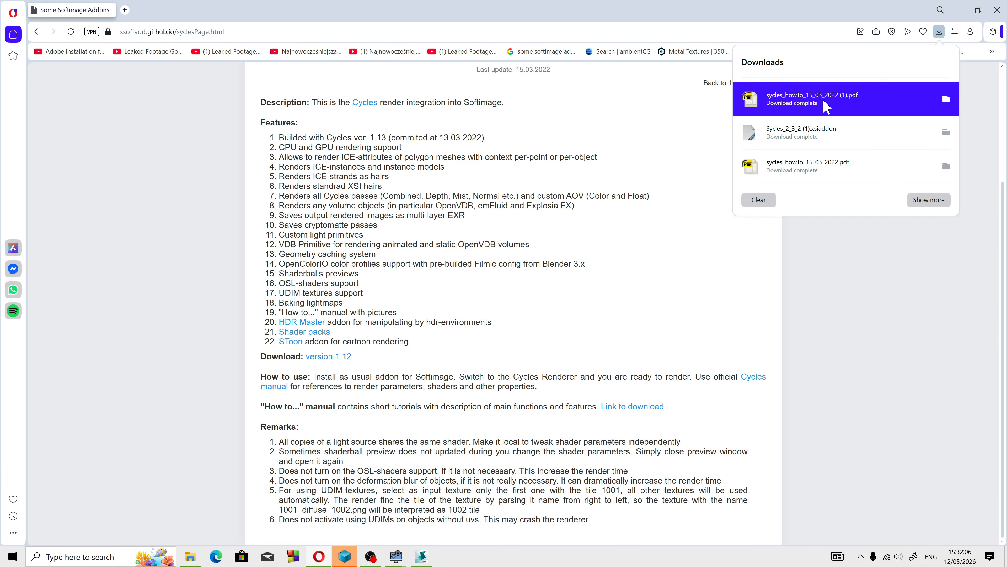
pyautogui.click(809, 99)
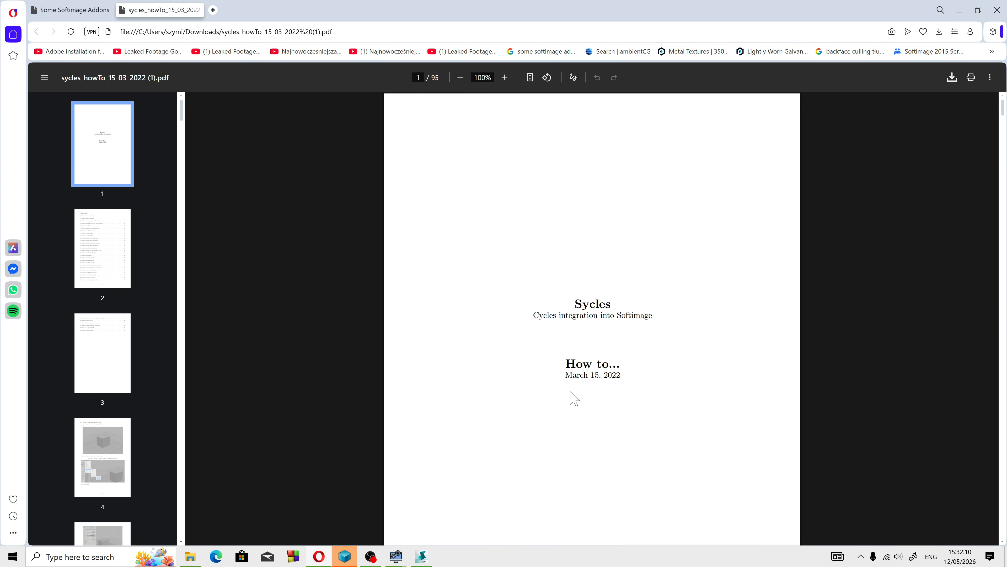
pyautogui.click(960, 10)
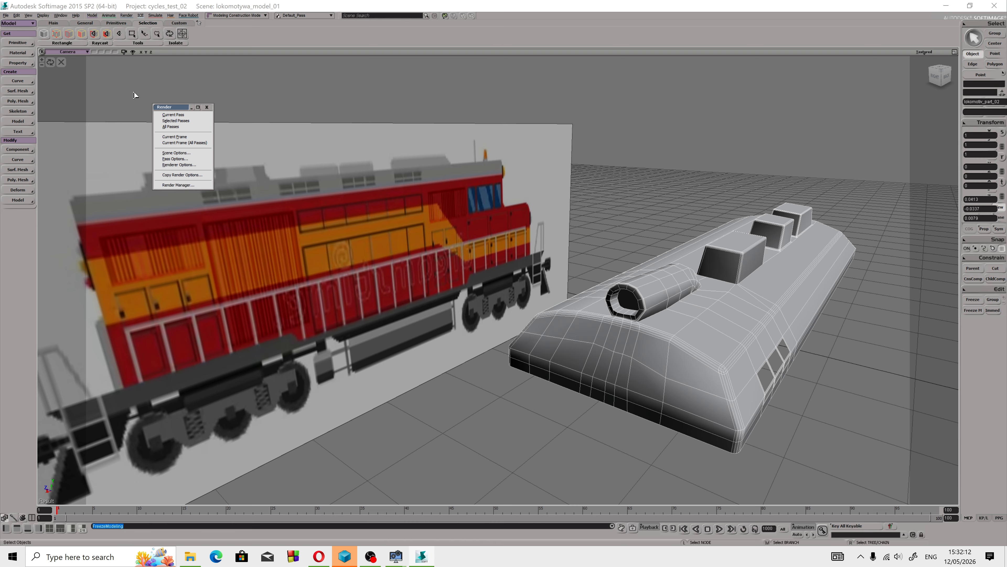
# Step: Restore the four-view layout with the explorer and Texture Editor beside the camera view
pyautogui.moveTo(642, 294)
pyautogui.mouseDown(button='right')
pyautogui.moveTo(556, 287)
pyautogui.moveTo(546, 269)
pyautogui.moveTo(477, 264)
pyautogui.moveTo(545, 265)
pyautogui.mouseUp(button='right')
pyautogui.moveTo(435, 243); pyautogui.dragTo(496, 238, button='right')
pyautogui.moveTo(758, 280); pyautogui.dragTo(755, 295, button='right')
pyautogui.click(954, 53)
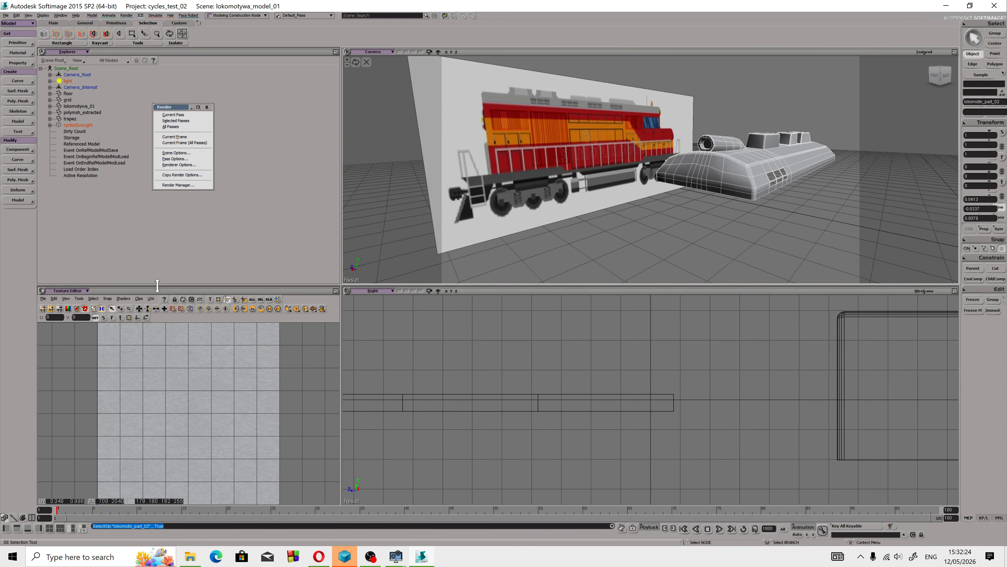
# Step: Activate the Tweak Component tool on the roof mesh and select an edge at its rounded front corner
pyautogui.press('m')
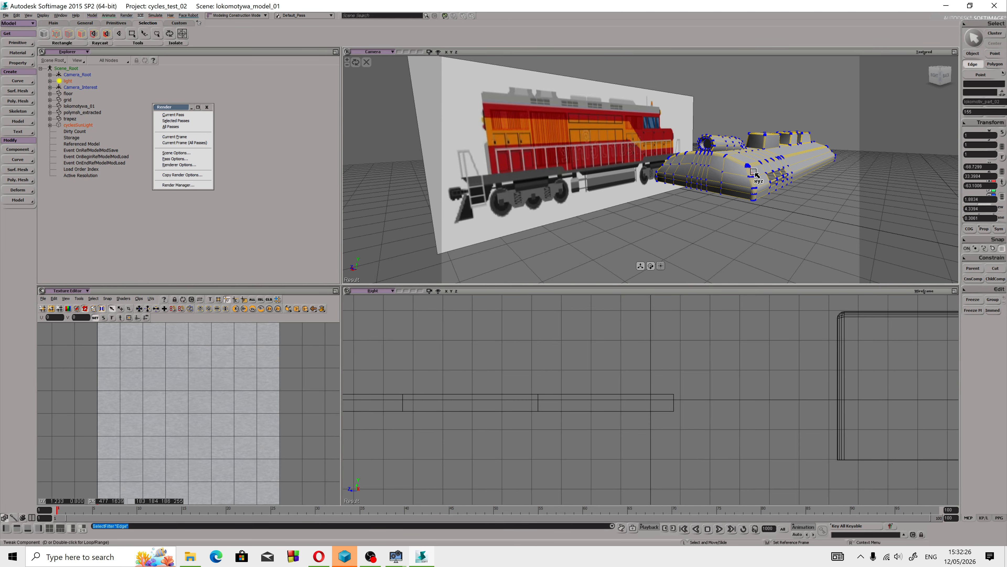
pyautogui.scroll(6, 725, 173)
pyautogui.press('F12')
pyautogui.click(770, 179)
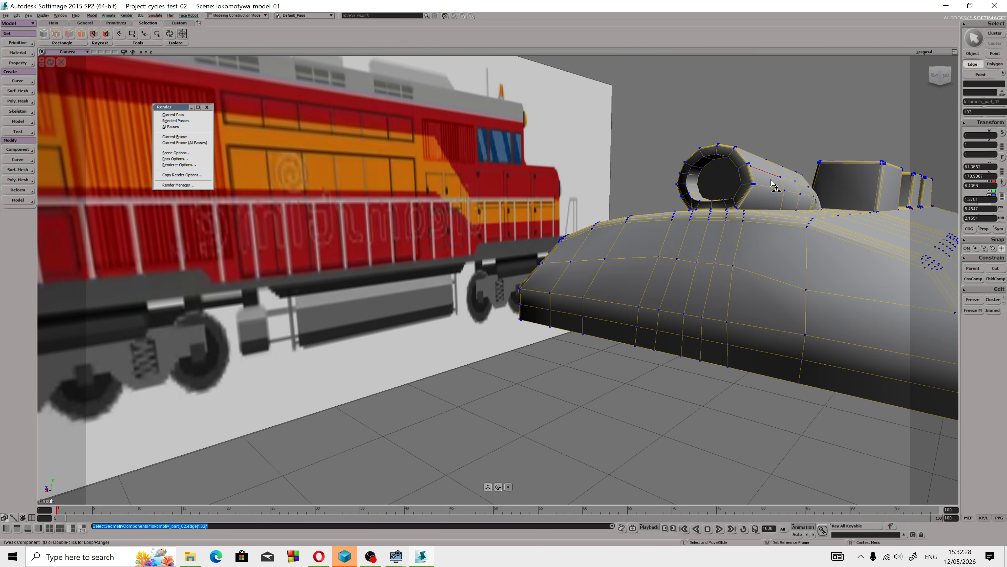
pyautogui.press('F12')
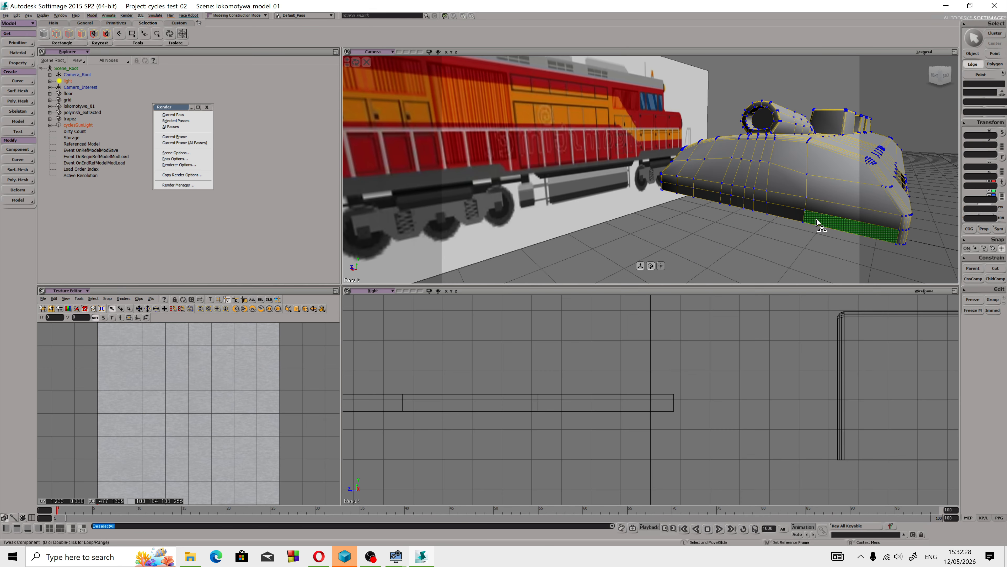
pyautogui.press('s')
pyautogui.moveTo(762, 155); pyautogui.dragTo(652, 203)
pyautogui.click(660, 203)
# Step: Display a MetalGalvanizedSteelWorn001 image clip as the Texture Editor background
pyautogui.click(151, 299)
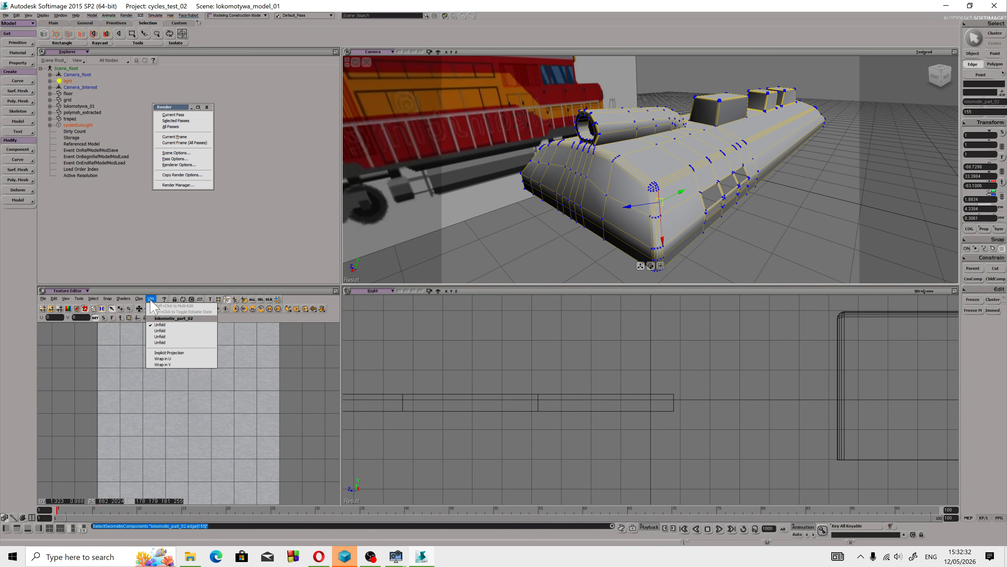
pyautogui.click(138, 298)
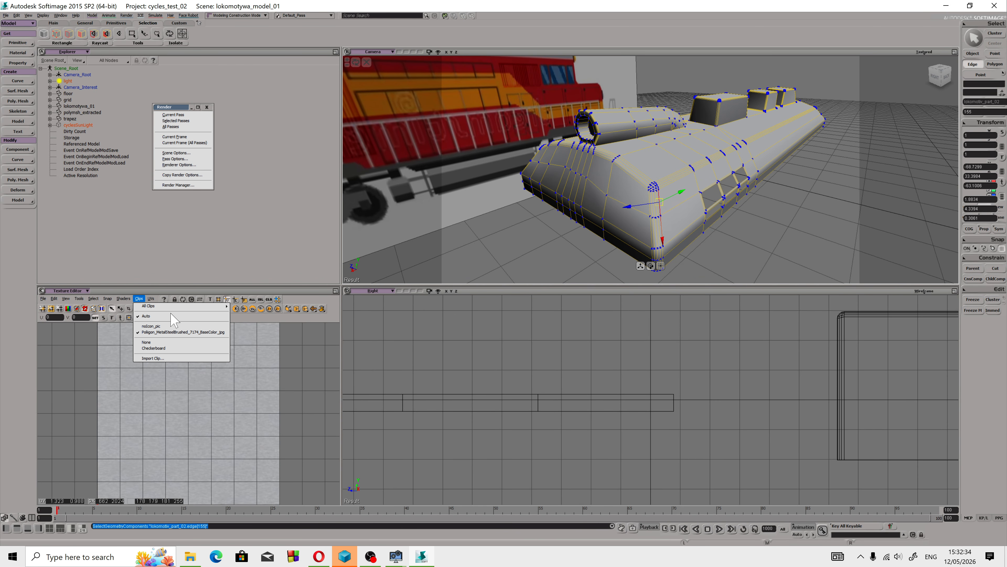
pyautogui.moveTo(182, 307)
pyautogui.moveTo(283, 307)
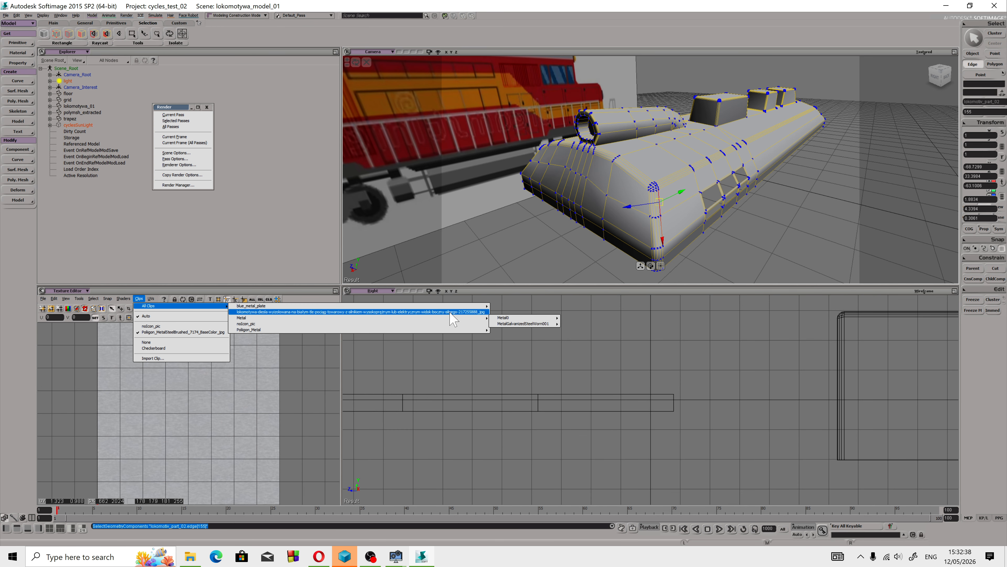
pyautogui.moveTo(486, 318)
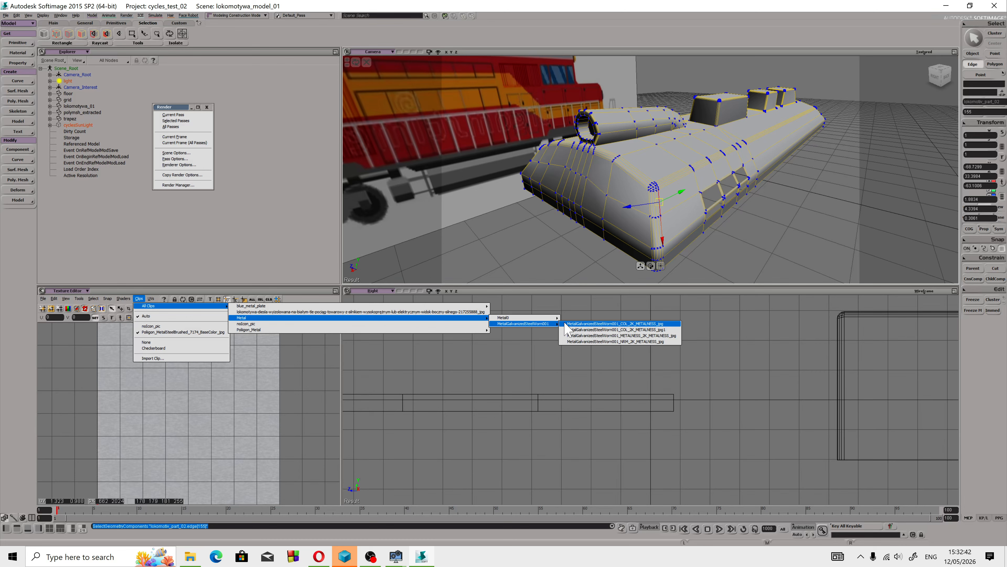
pyautogui.click(597, 333)
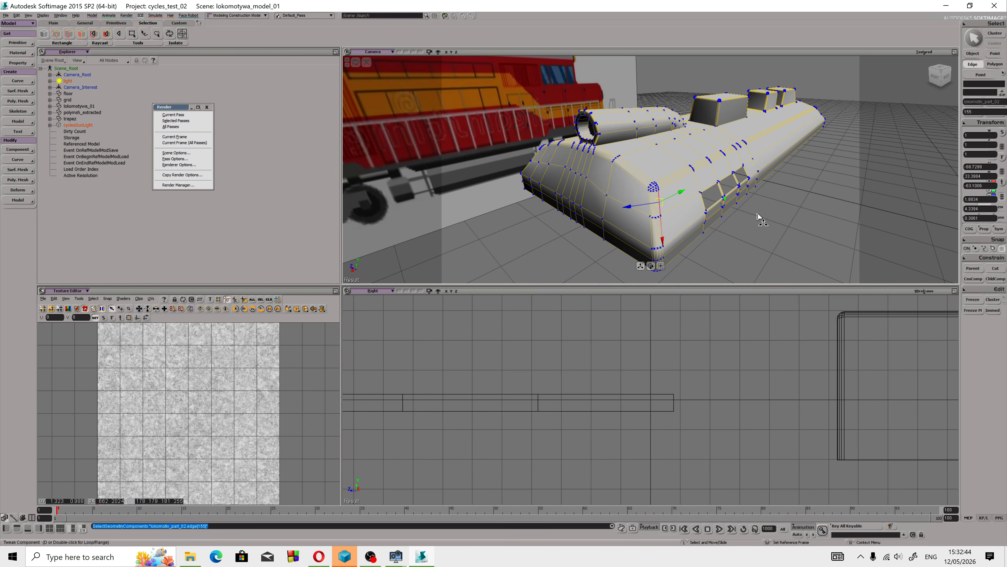
# Step: Select all polygons of the roof mesh and choose its first Unfold UV set in the Texture Editor
pyautogui.moveTo(396, 230); pyautogui.dragTo(597, 160)
pyautogui.click(628, 221)
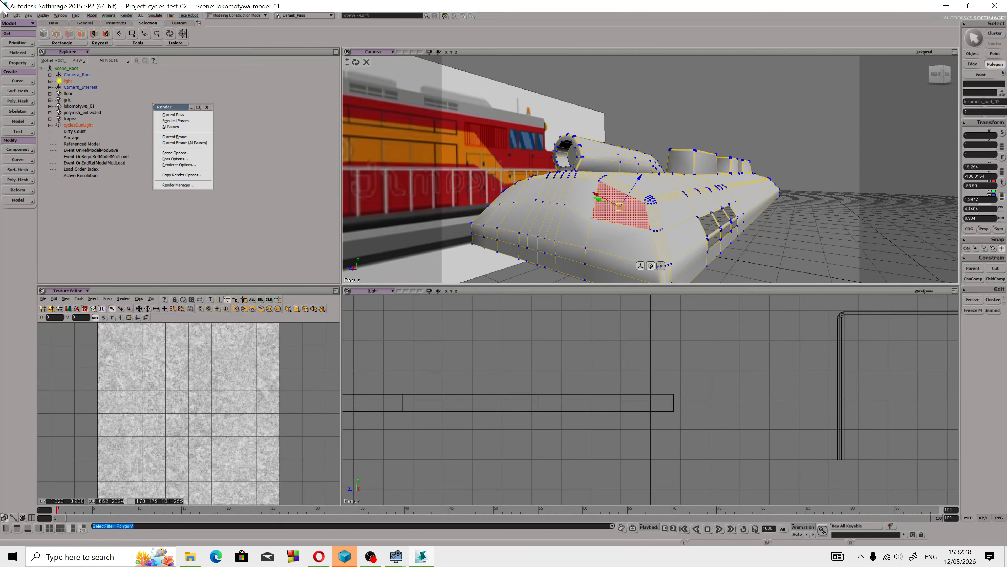
pyautogui.click(19, 16)
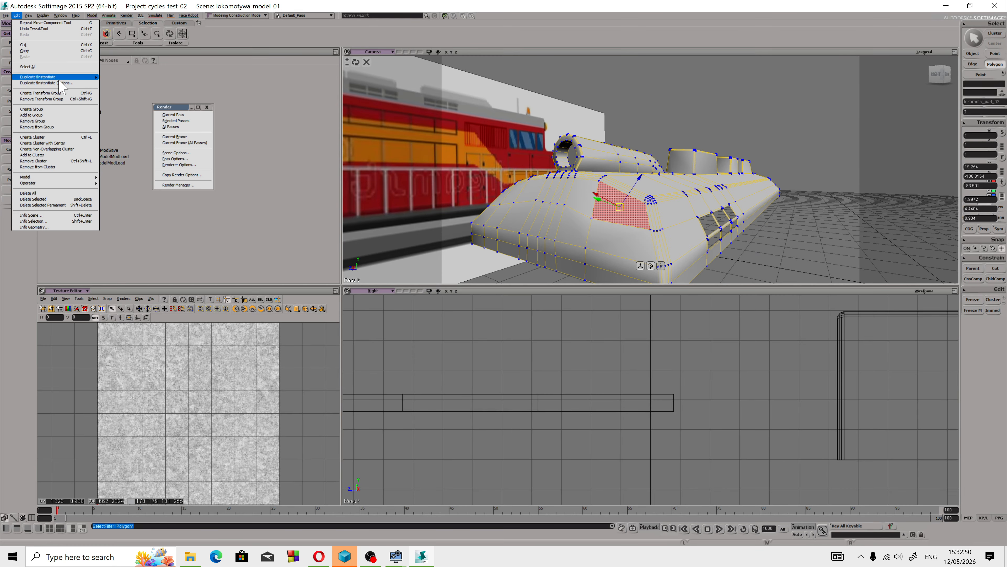
pyautogui.click(27, 67)
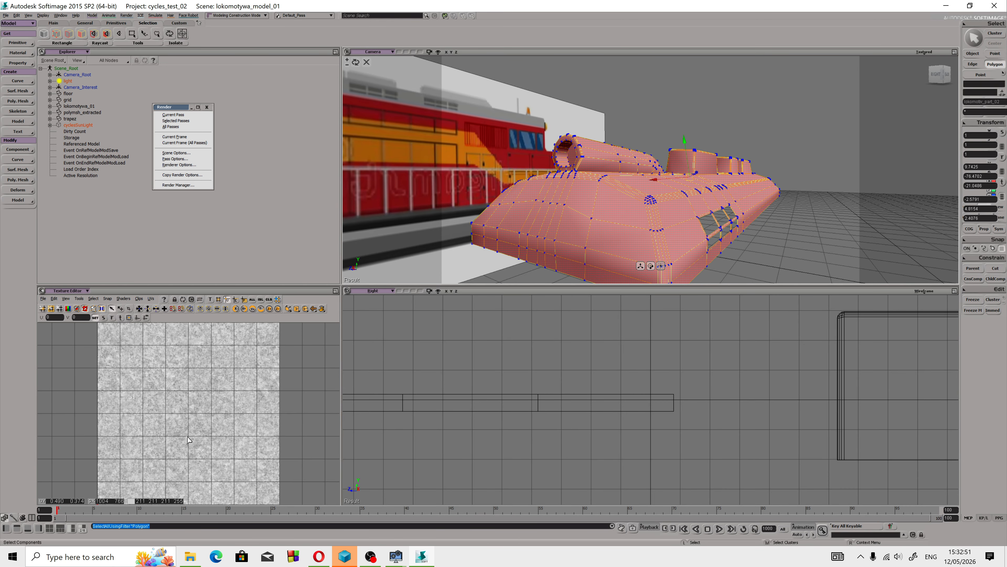
pyautogui.click(155, 298)
pyautogui.click(159, 325)
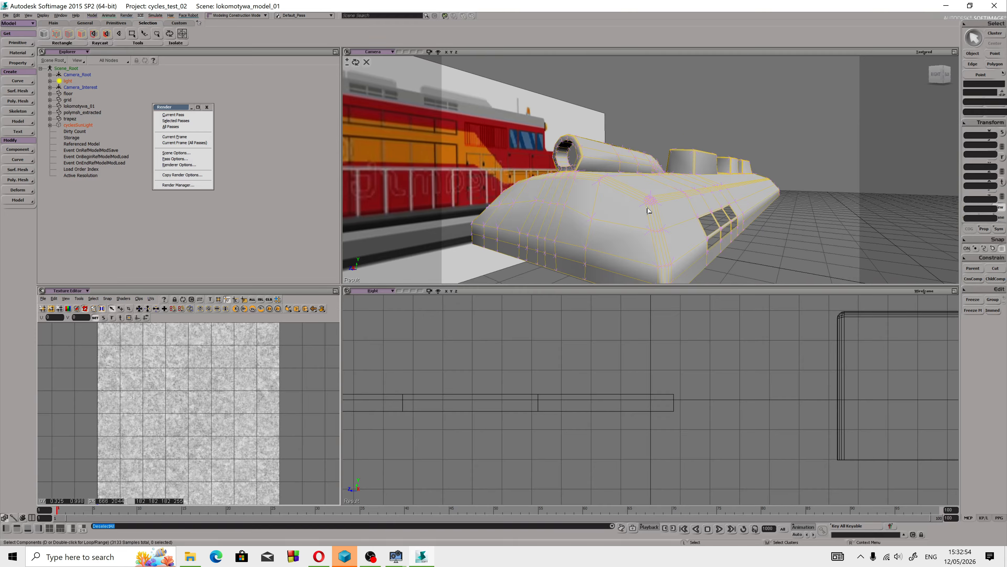
# Step: Select the roof mesh as an object, freeze its modeling history, and widen the main command panel
pyautogui.click(972, 54)
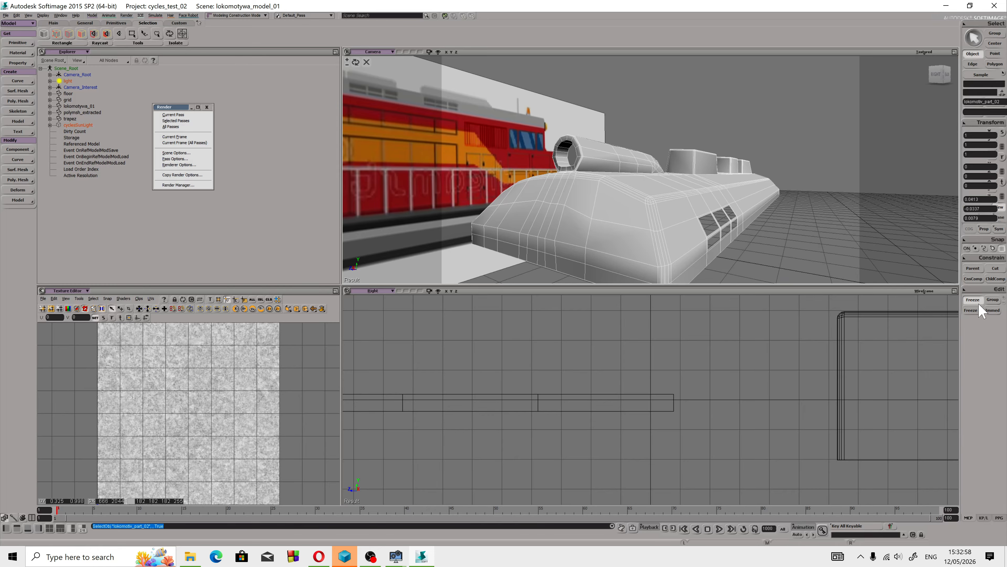
pyautogui.click(974, 310)
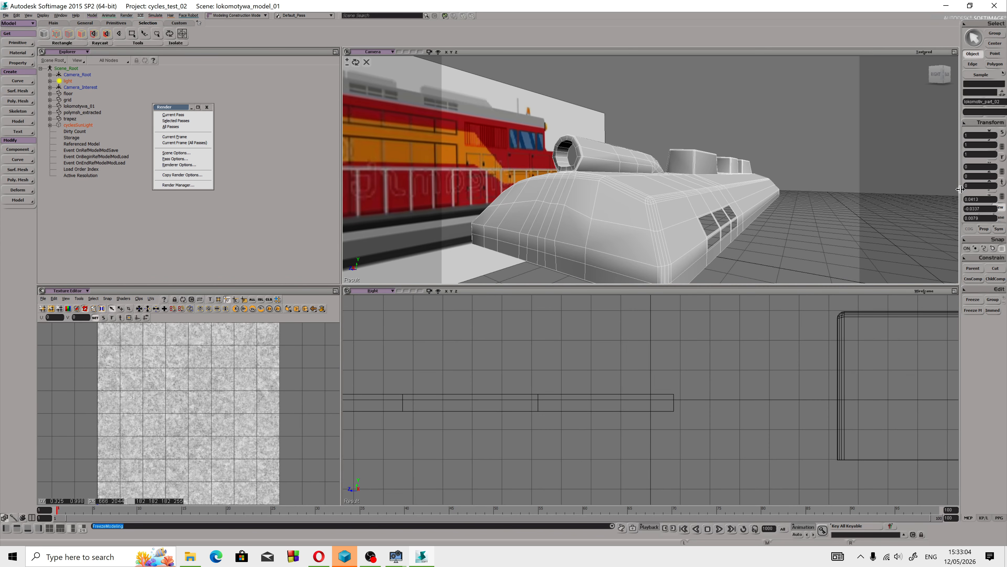
pyautogui.moveTo(960, 189); pyautogui.dragTo(950, 187)
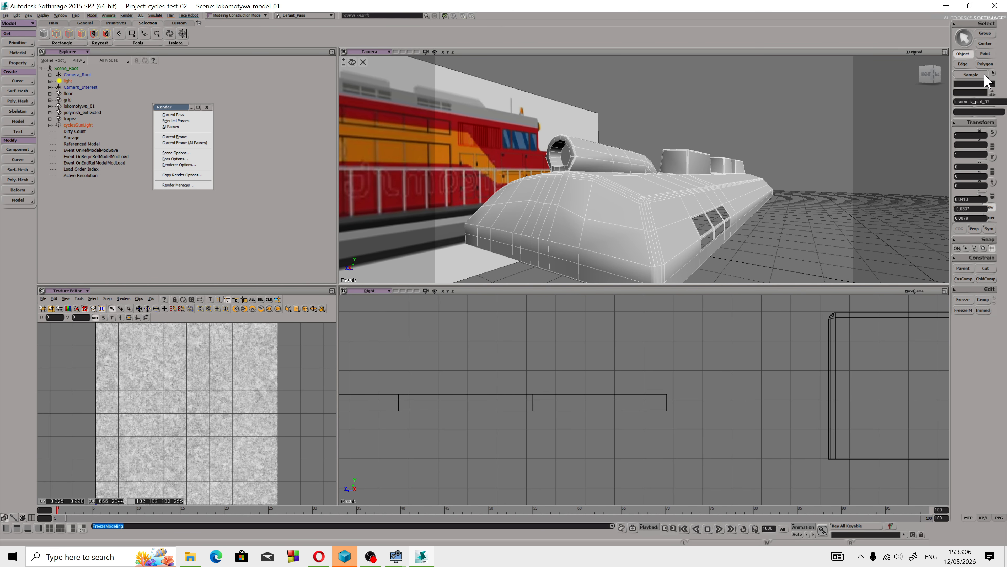
# Step: Select the roof mesh and pick the single side polygon between the rounded front corner and the vent openings
pyautogui.click(702, 235)
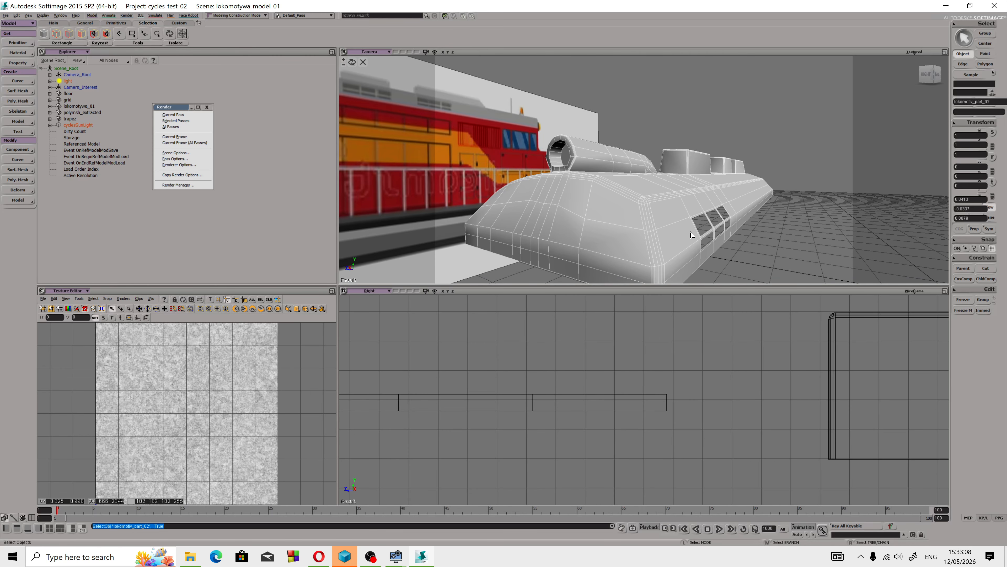
pyautogui.press('u')
pyautogui.click(689, 238)
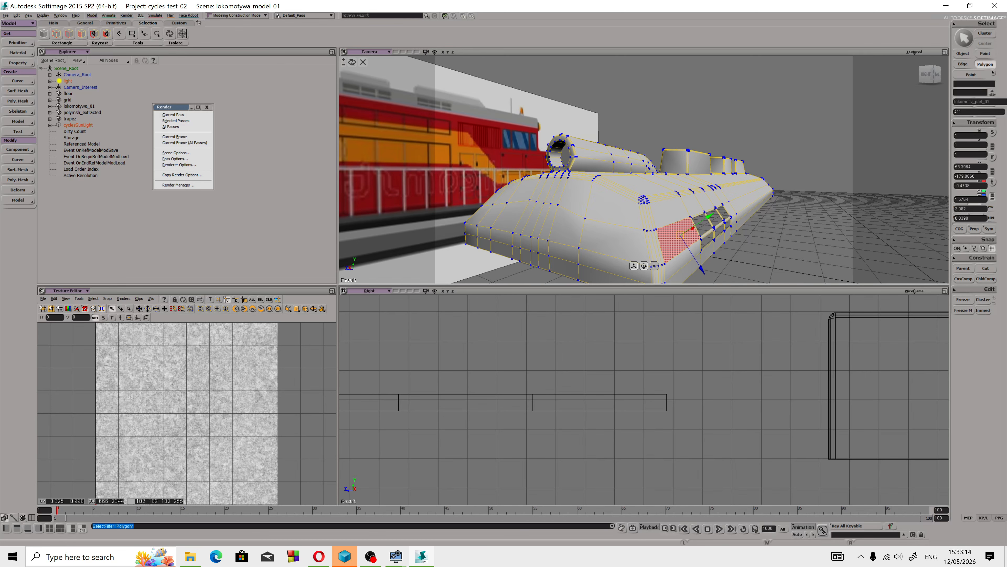
# Step: Widen the main command panel and select lokomotywa_01 as an object
pyautogui.click(986, 101)
pyautogui.moveTo(950, 46); pyautogui.dragTo(938, 47)
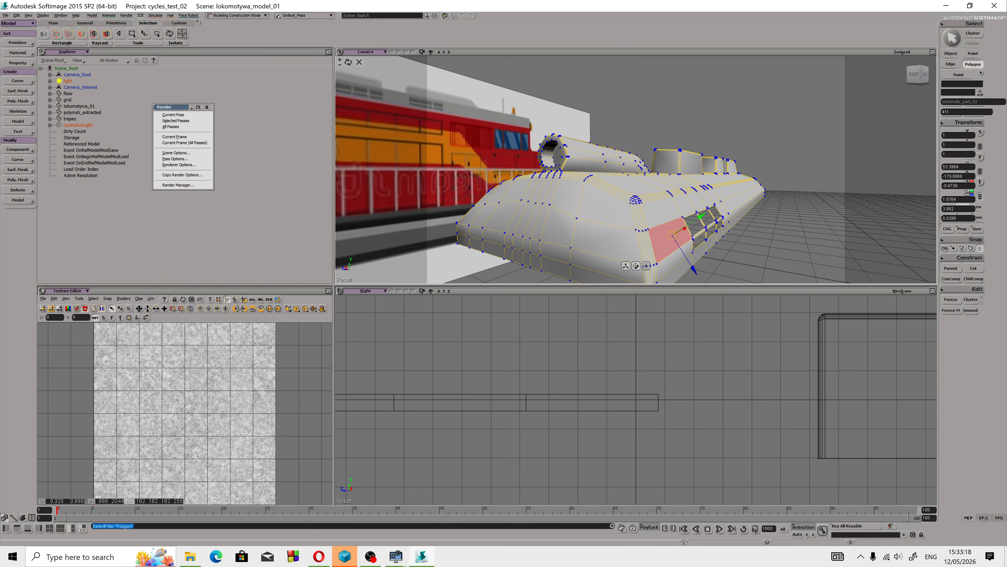
pyautogui.click(959, 101)
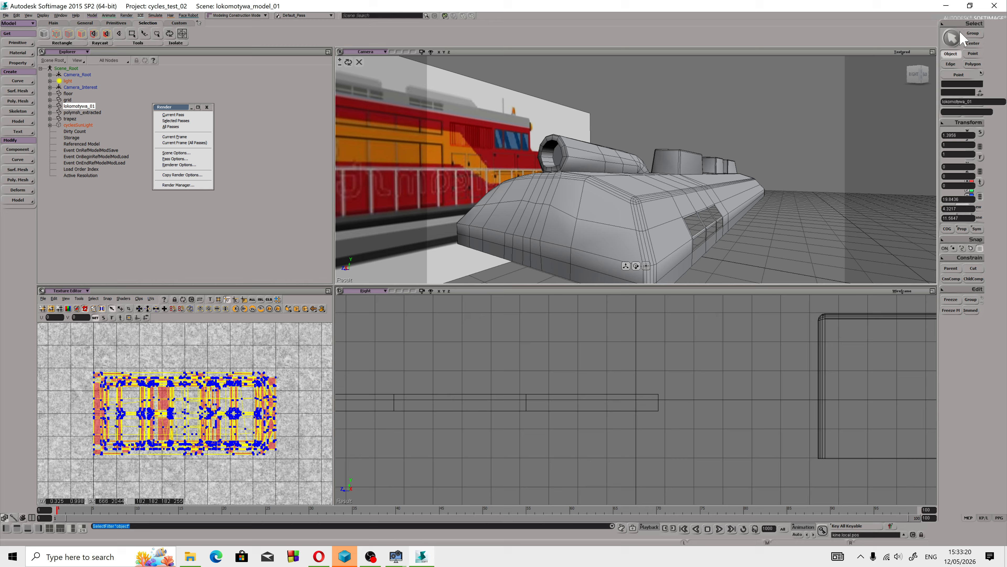
# Step: Switch to the Windows desktop and set the display scaling to 175%
pyautogui.click(947, 7)
pyautogui.click(648, 33)
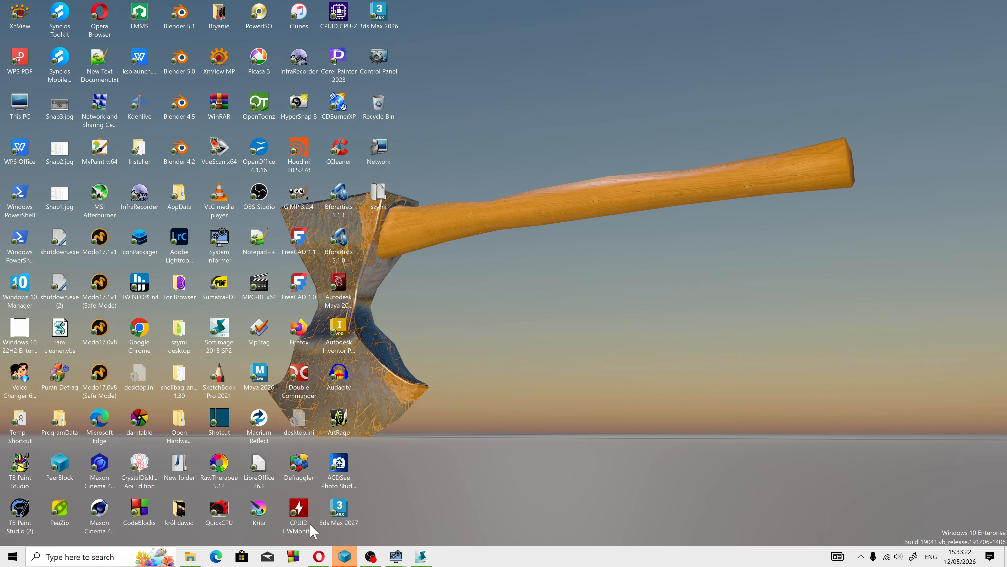
pyautogui.rightClick(514, 501)
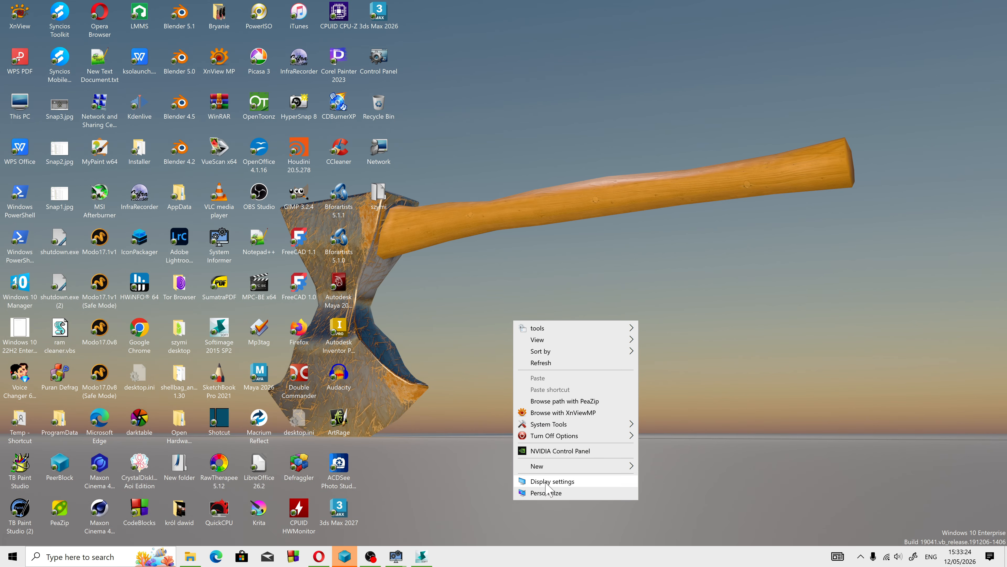
pyautogui.click(553, 482)
pyautogui.scroll(-3, 404, 289)
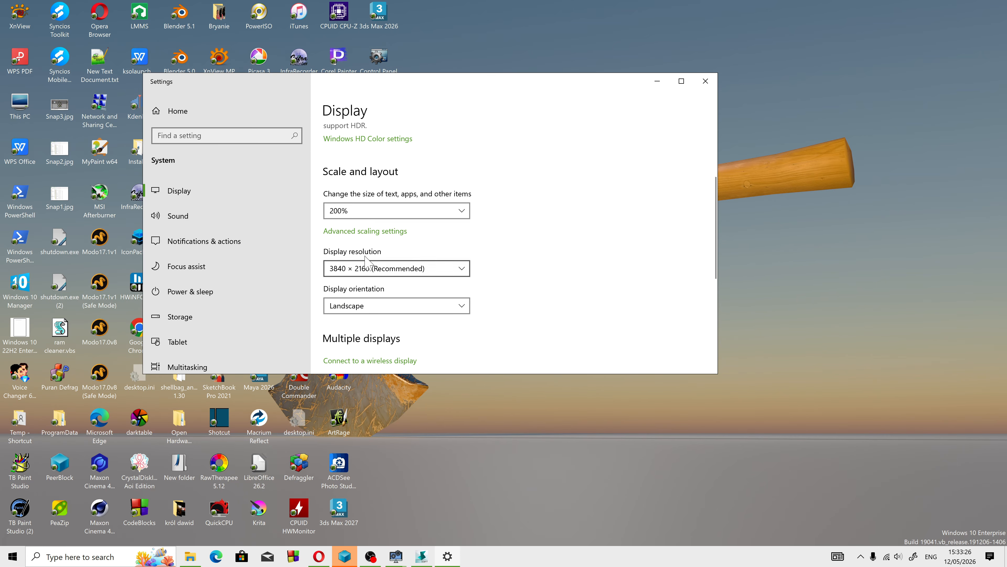
pyautogui.click(380, 212)
pyautogui.click(370, 193)
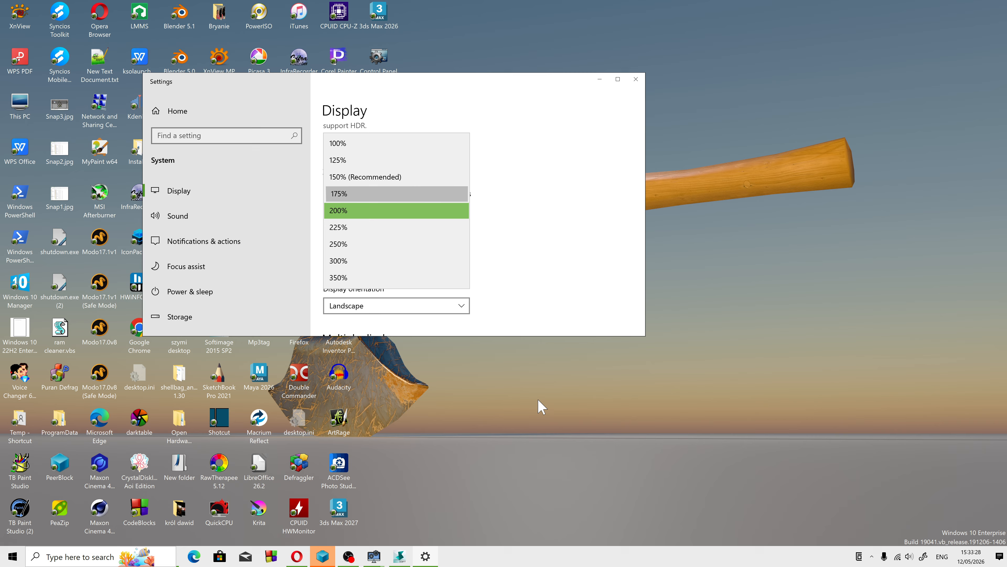
pyautogui.click(599, 79)
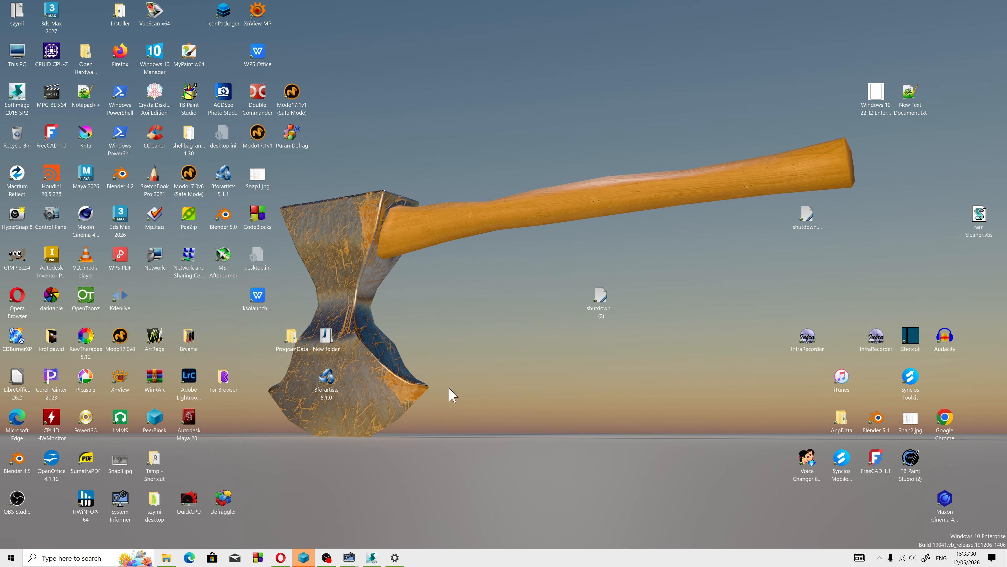
# Step: Return to Softimage, select the roof mesh, save the scene and exit the program
pyautogui.click(373, 557)
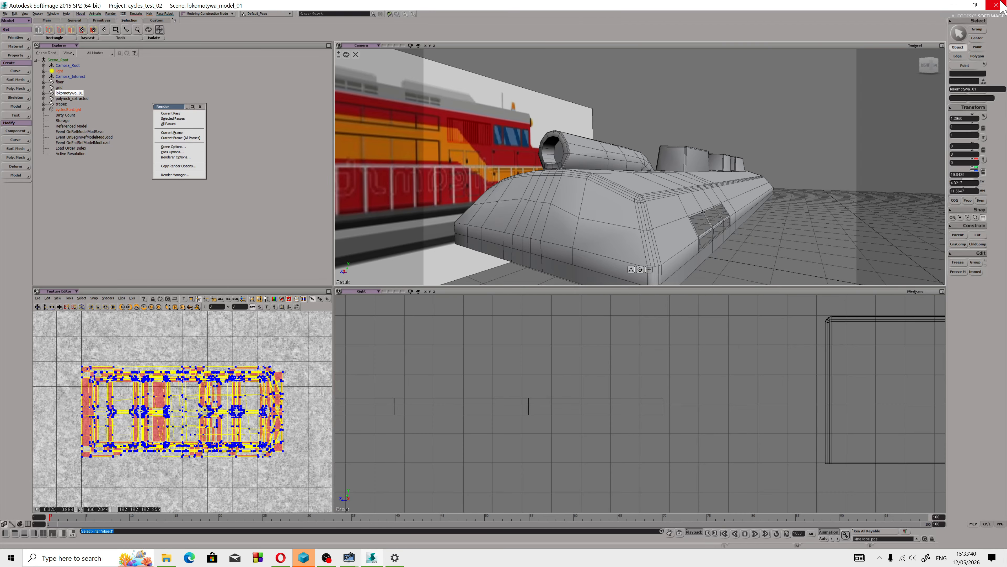
pyautogui.click(623, 197)
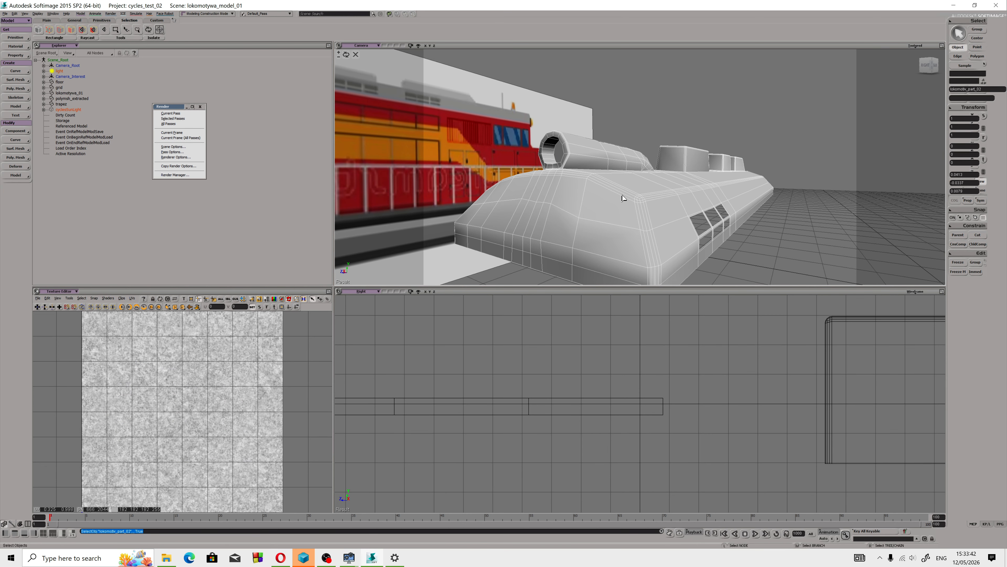
pyautogui.click(5, 13)
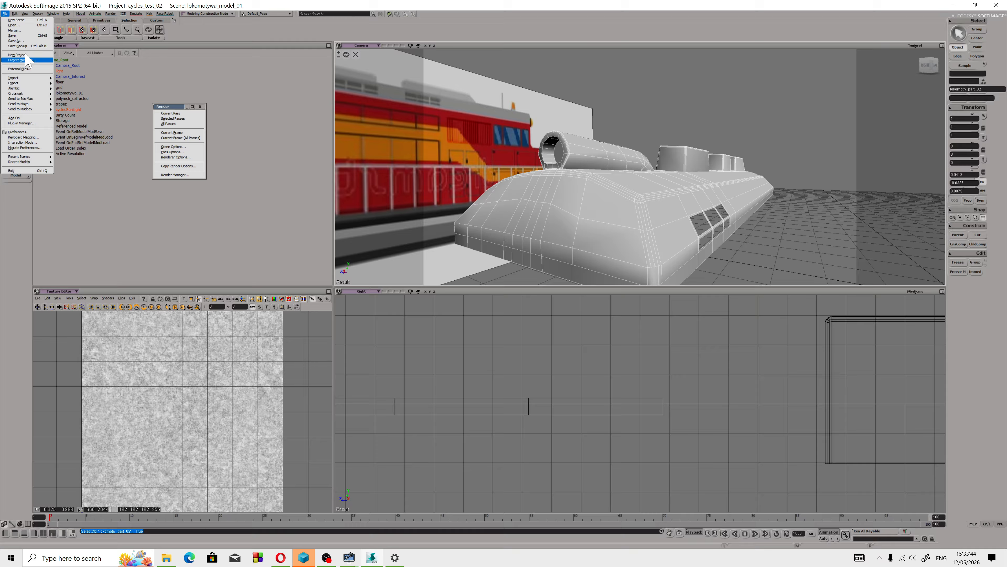
pyautogui.click(13, 26)
pyautogui.click(5, 14)
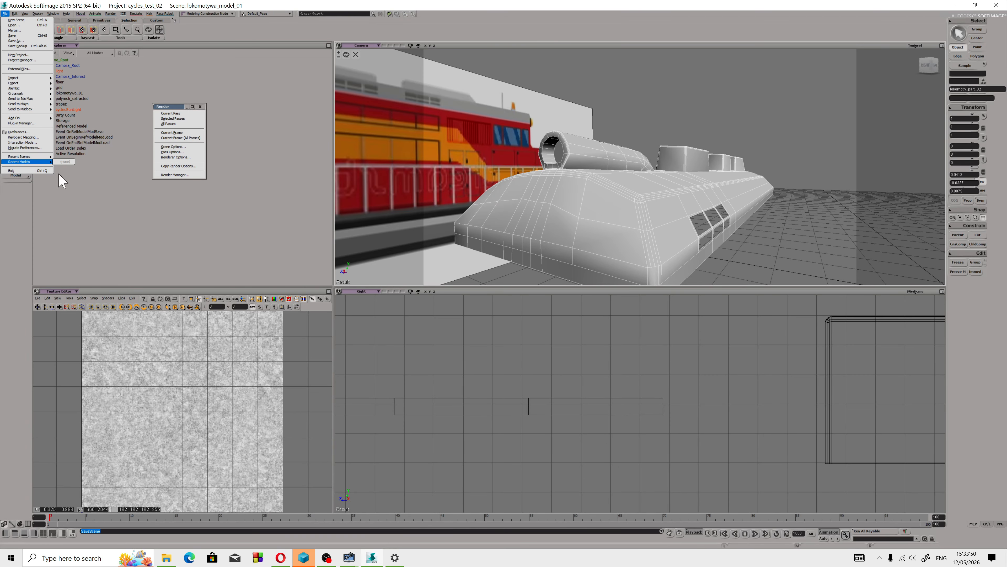
pyautogui.click(18, 170)
# Step: Set the Windows display resolution to 1920 × 1080
pyautogui.rightClick(683, 277)
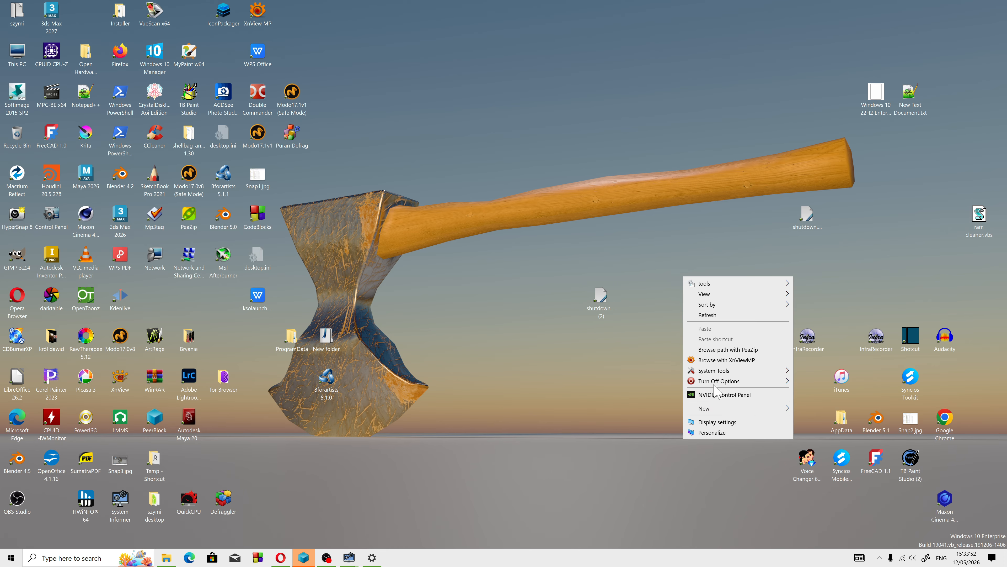
pyautogui.click(717, 422)
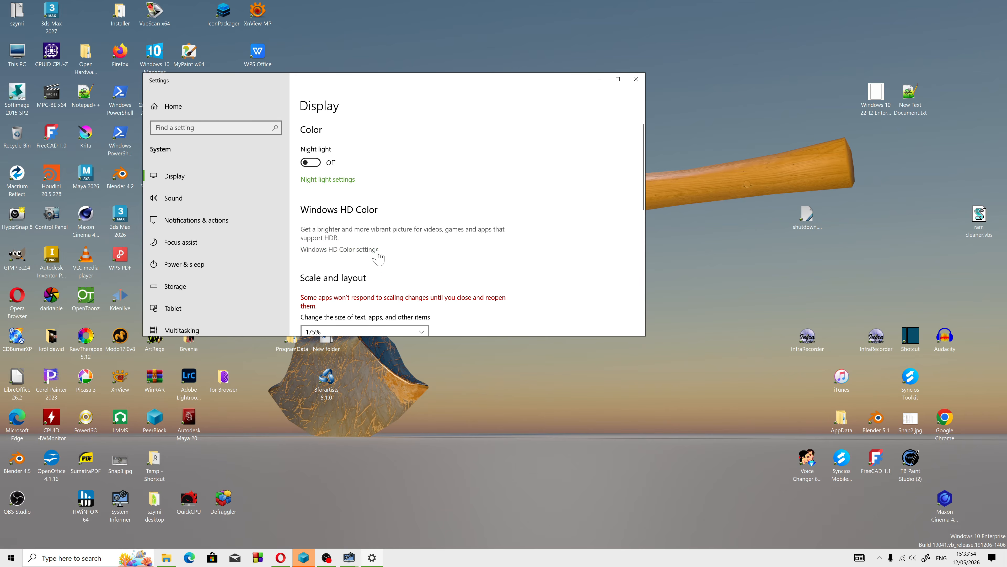
pyautogui.scroll(-5, 378, 257)
pyautogui.click(342, 224)
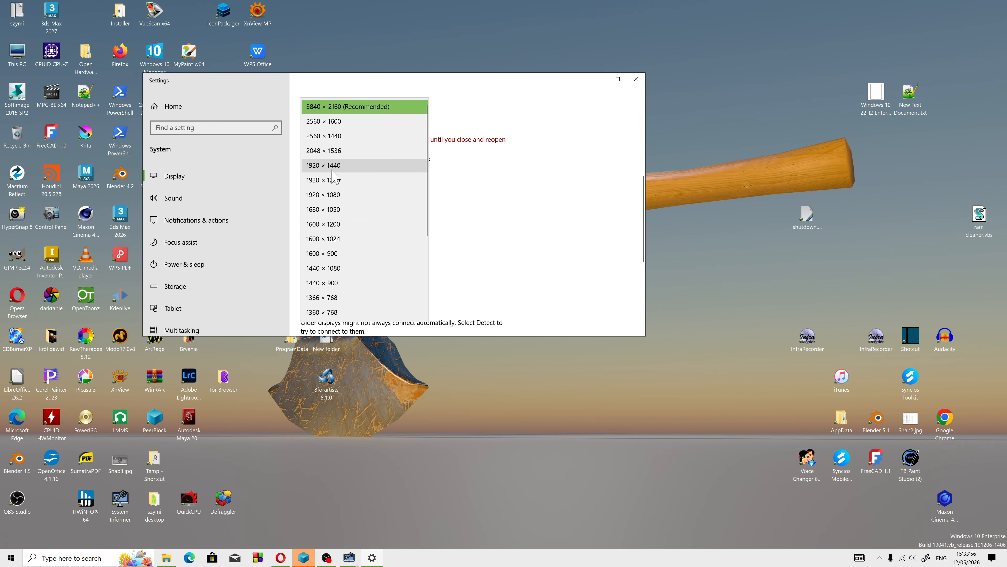
pyautogui.click(339, 195)
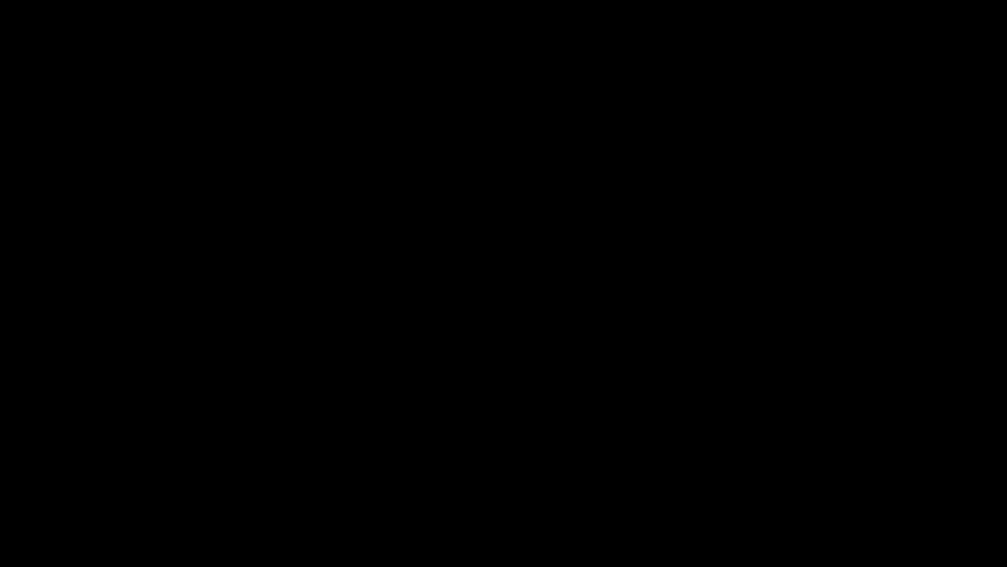
# Step: Launch Softimage 2015 SP2 as administrator and dismiss the startup message about the display setting
pyautogui.rightClick(141, 8)
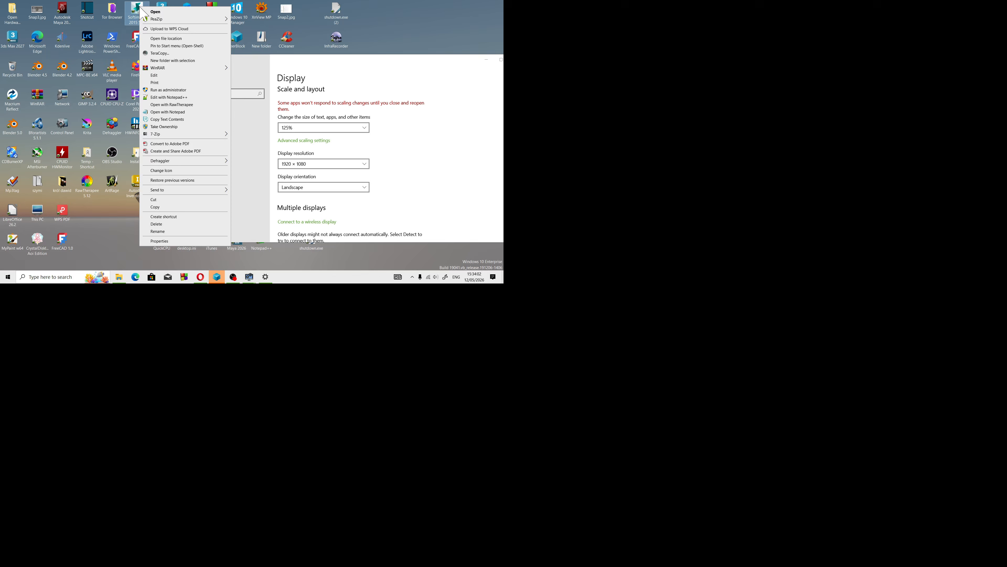
pyautogui.click(156, 90)
pyautogui.moveTo(463, 64); pyautogui.dragTo(373, 68)
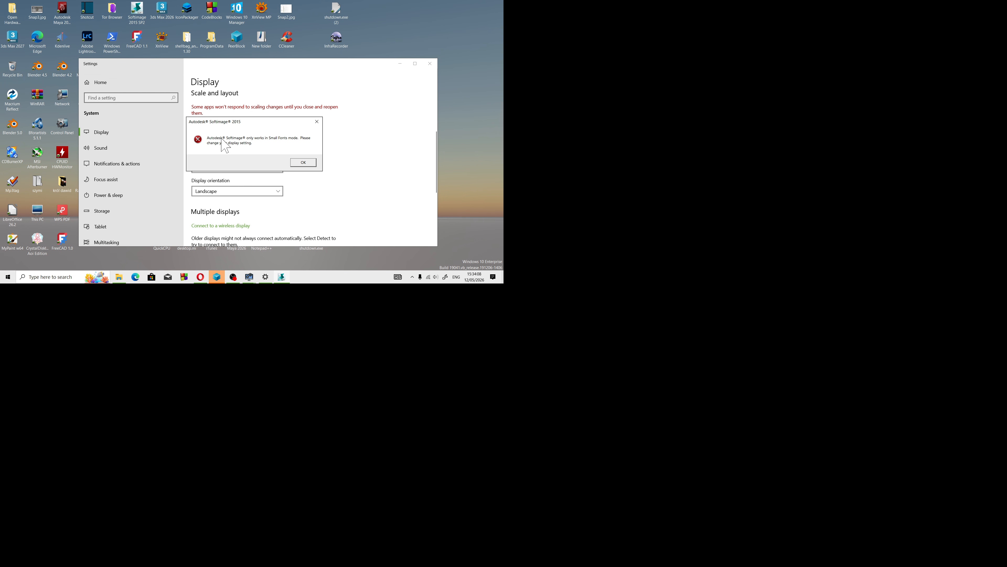
pyautogui.click(304, 163)
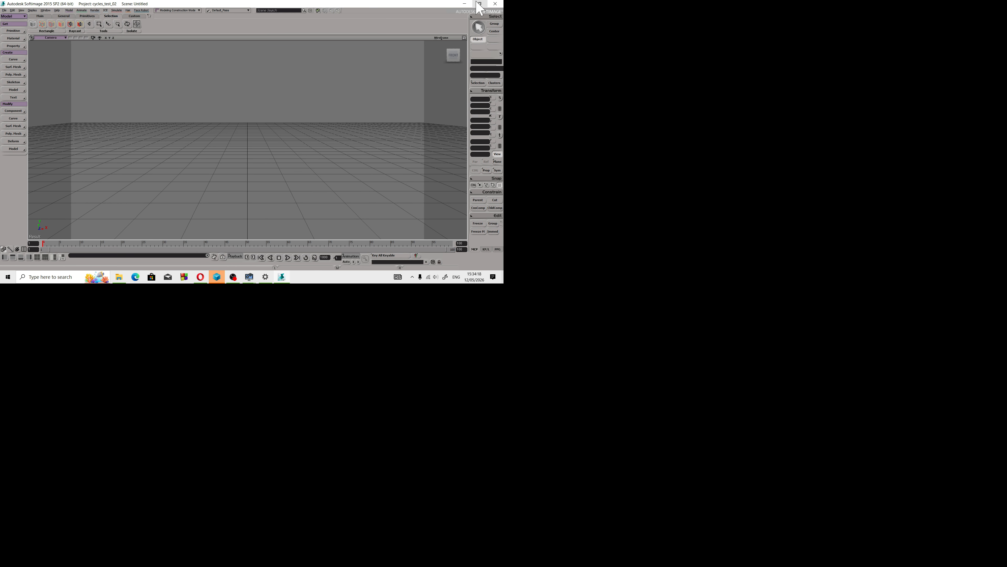
# Step: Load the lokomotywa_02 scene from the file list sorted by modified date, without saving the untitled scene
pyautogui.click(4, 10)
pyautogui.click(12, 20)
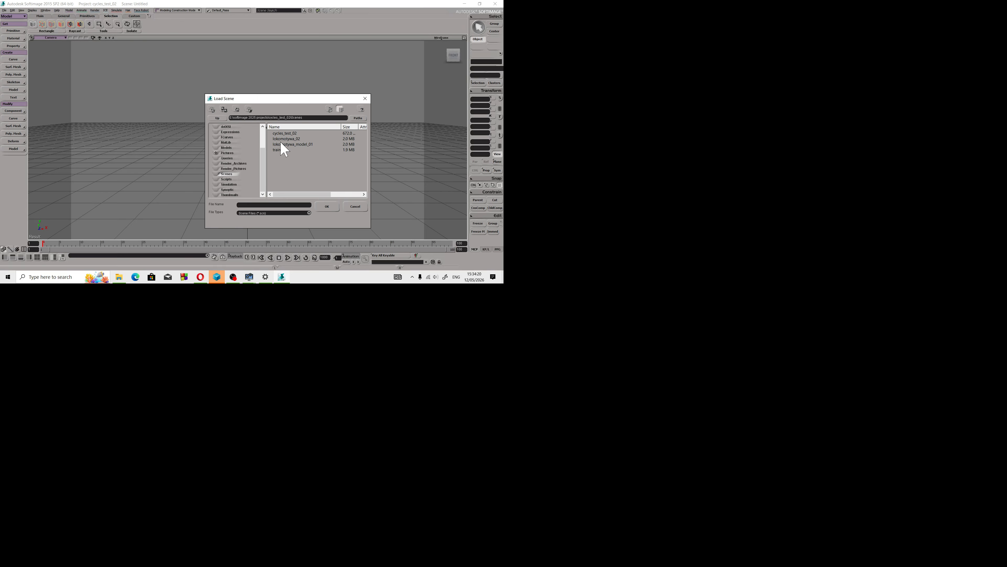
pyautogui.click(293, 140)
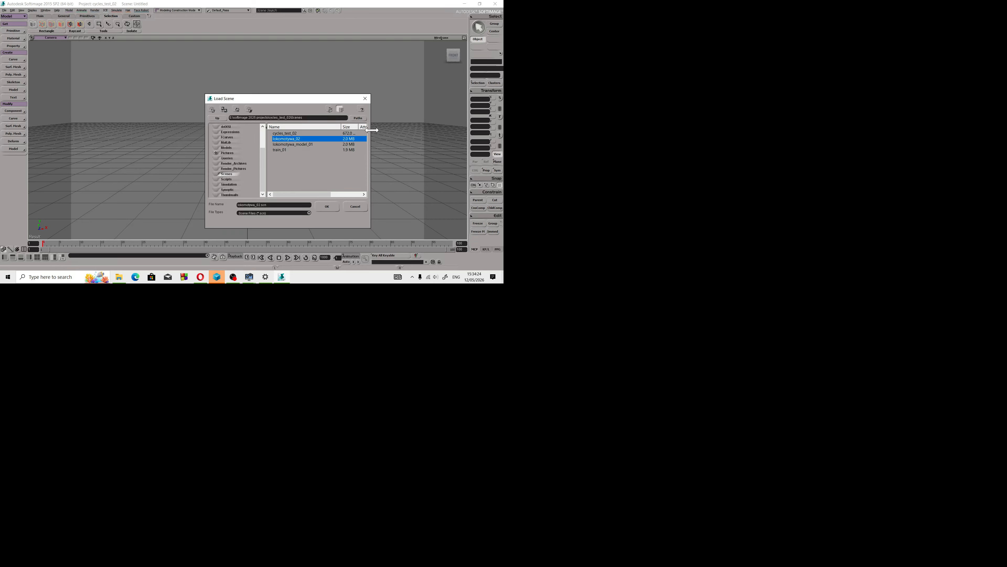
pyautogui.moveTo(370, 130); pyautogui.dragTo(465, 130)
pyautogui.click(400, 126)
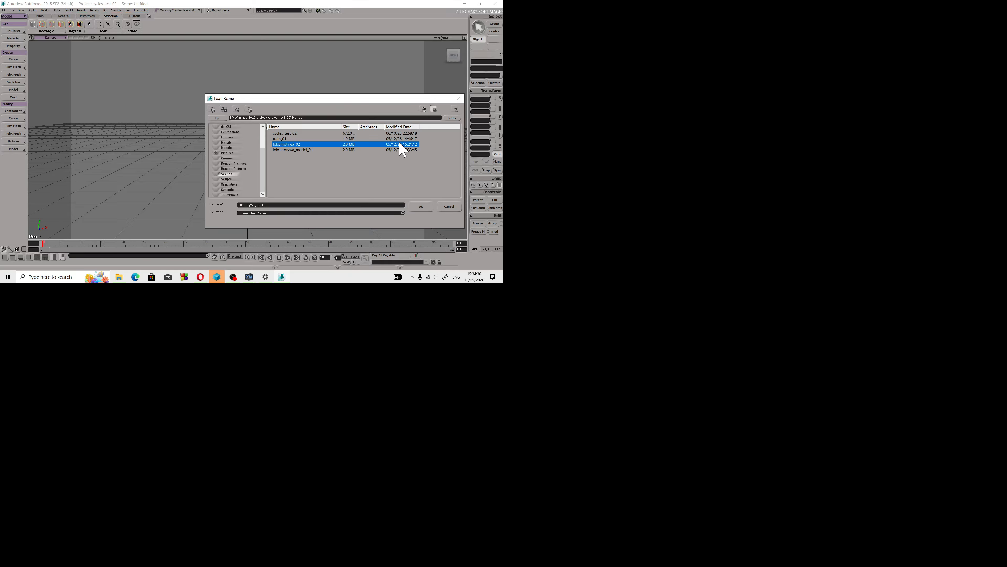
pyautogui.click(421, 206)
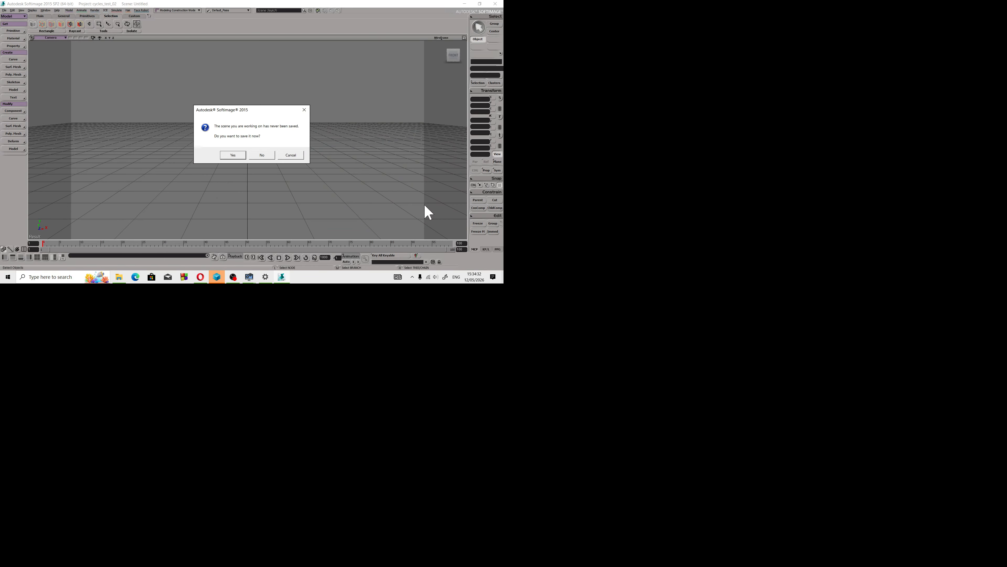
pyautogui.click(256, 152)
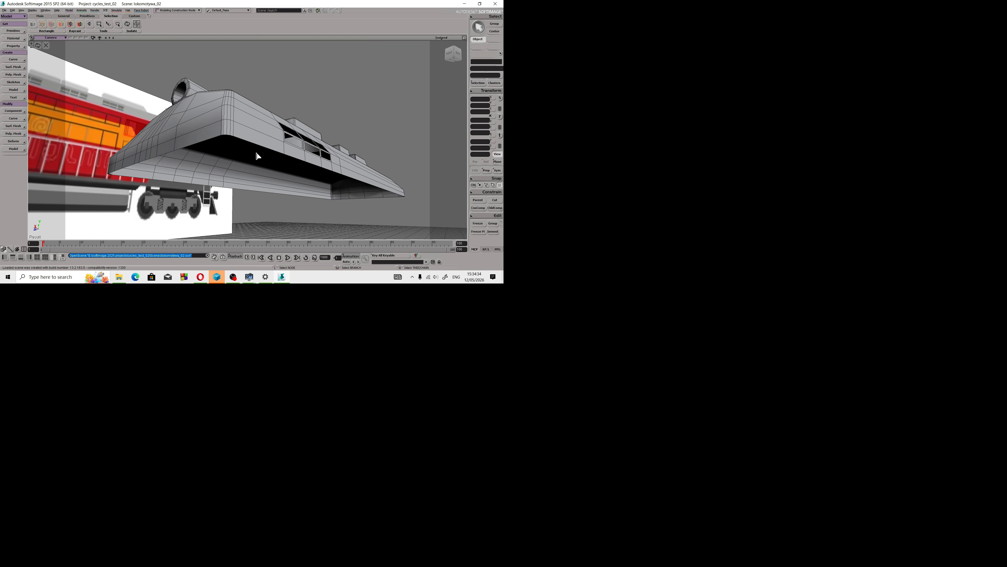
# Step: Select the roof mesh and examine its side and vent openings in the Camera view
pyautogui.click(269, 138)
pyautogui.press('s')
pyautogui.moveTo(241, 136); pyautogui.dragTo(247, 159)
pyautogui.press('Escape')
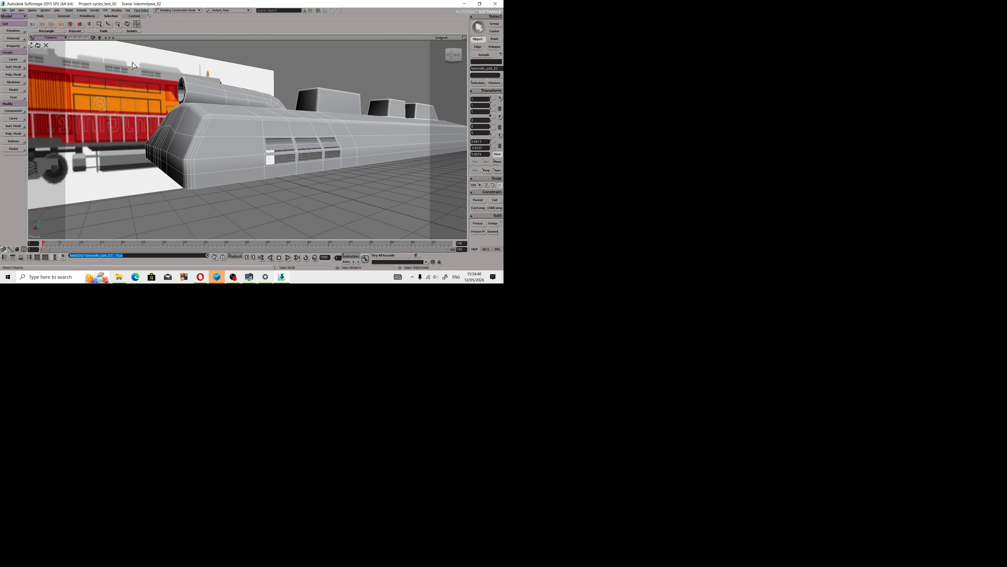
# Step: Start a new scene without saving changes to lokomotywa_02, and load the cycles_test_02 scene
pyautogui.click(5, 10)
pyautogui.click(14, 16)
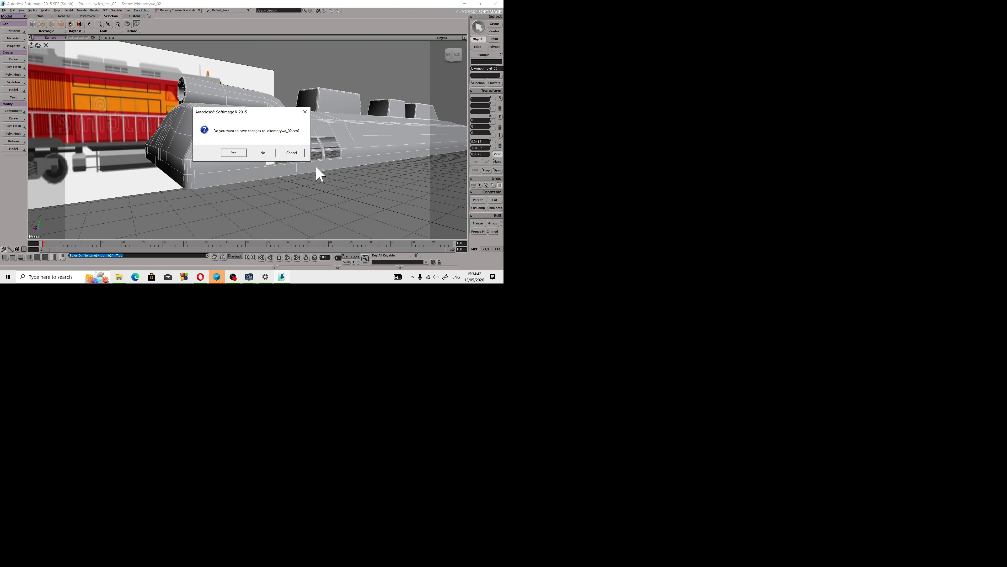
pyautogui.click(258, 154)
pyautogui.click(3, 10)
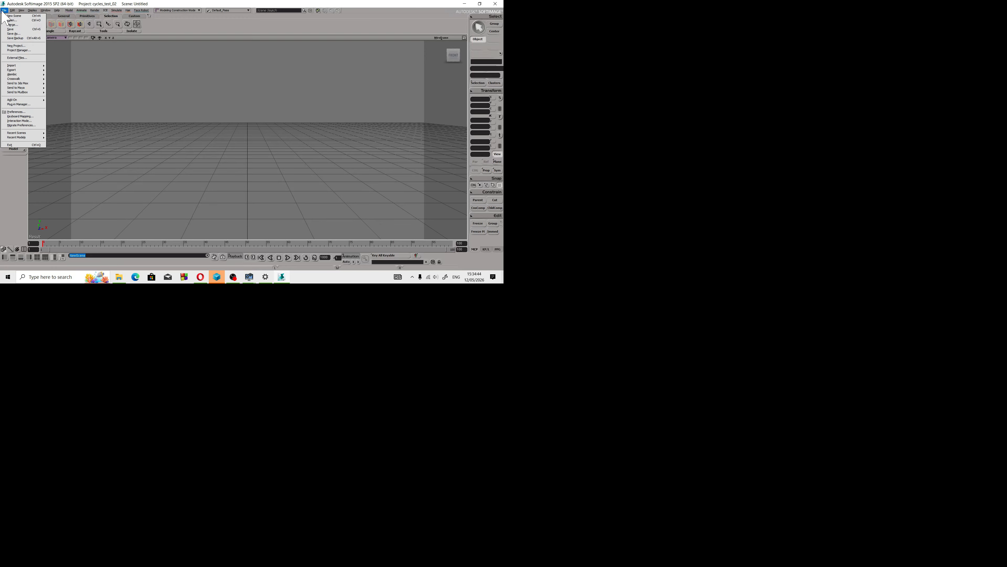
pyautogui.click(14, 21)
pyautogui.click(295, 133)
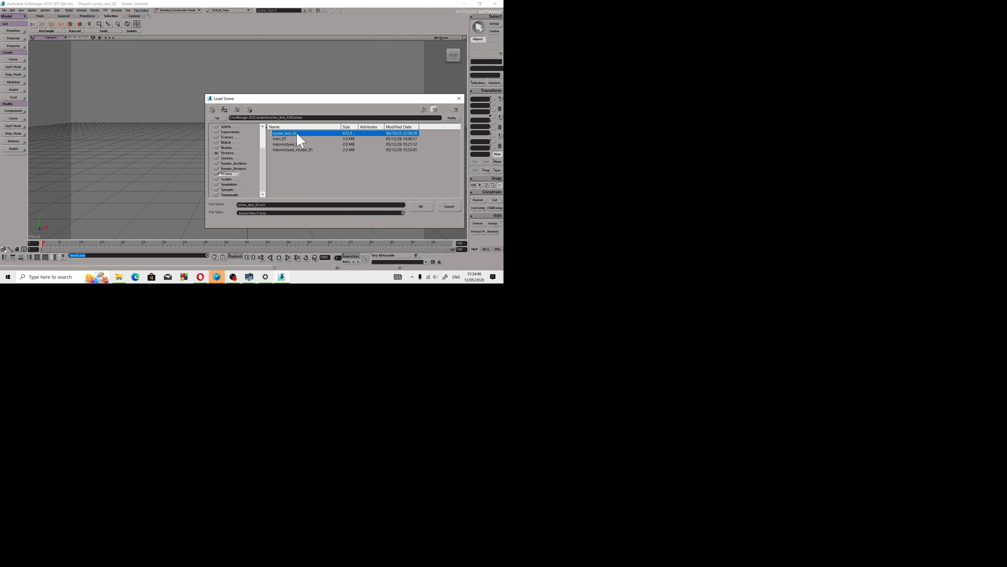
pyautogui.click(421, 206)
# Step: Load the lokomotywa_model_01 scene
pyautogui.click(4, 10)
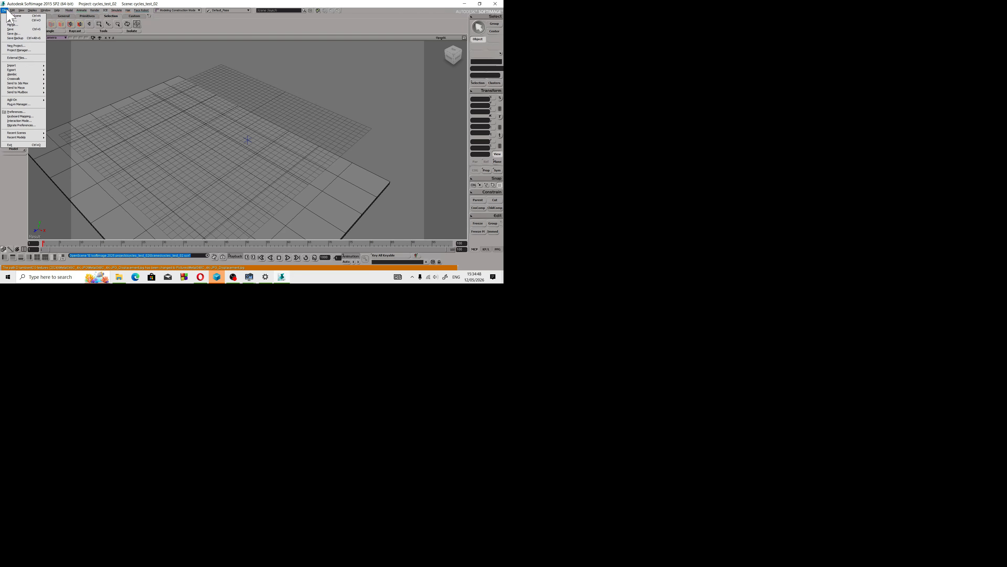
pyautogui.click(14, 21)
pyautogui.click(300, 144)
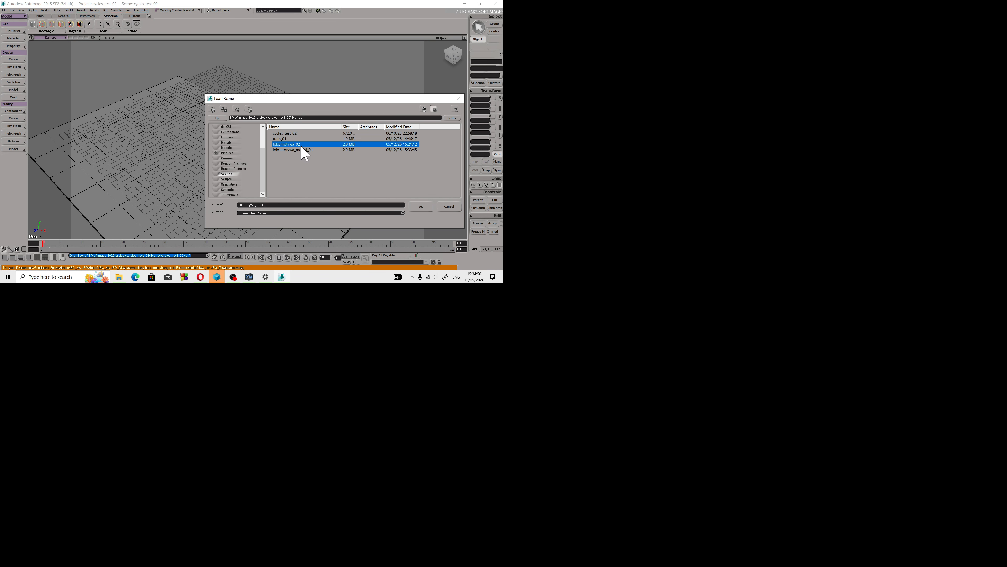
pyautogui.click(304, 151)
pyautogui.click(421, 206)
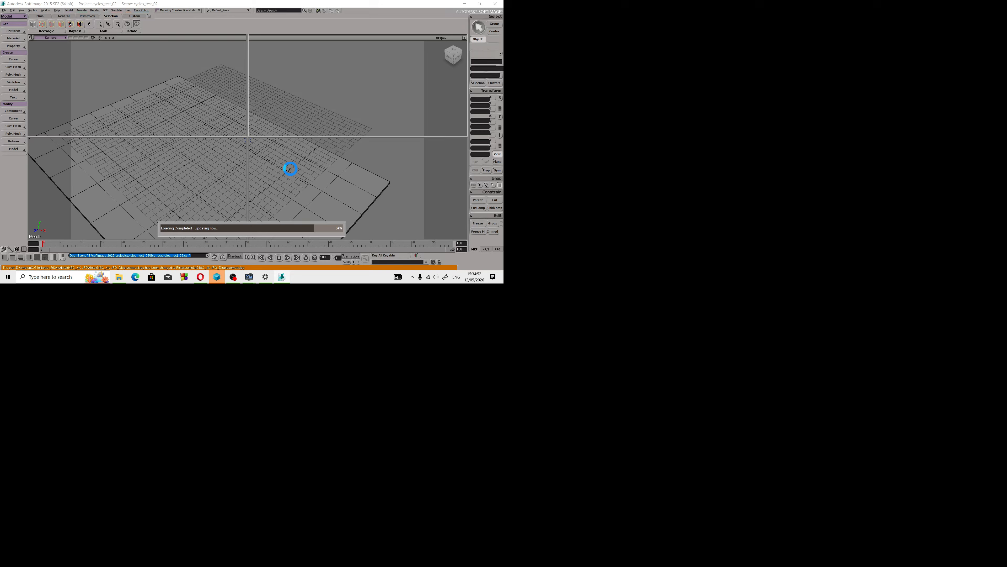
# Step: Select the roof mesh, maximize the Camera viewport and orbit to the opposite side of the roof
pyautogui.click(412, 137)
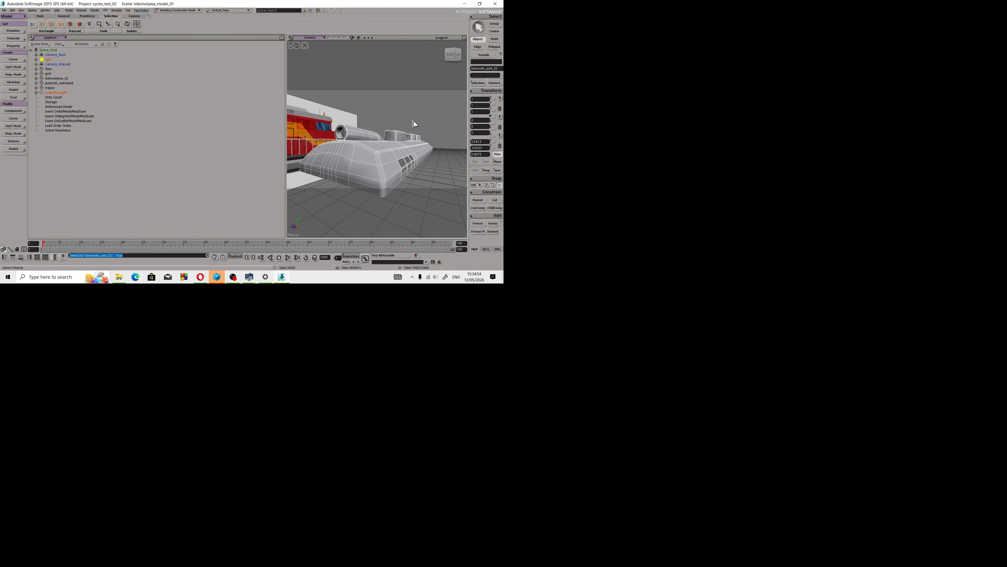
pyautogui.click(464, 37)
pyautogui.keyDown('alt'); pyautogui.moveTo(206, 178); pyautogui.dragTo(221, 129); pyautogui.keyUp('alt')
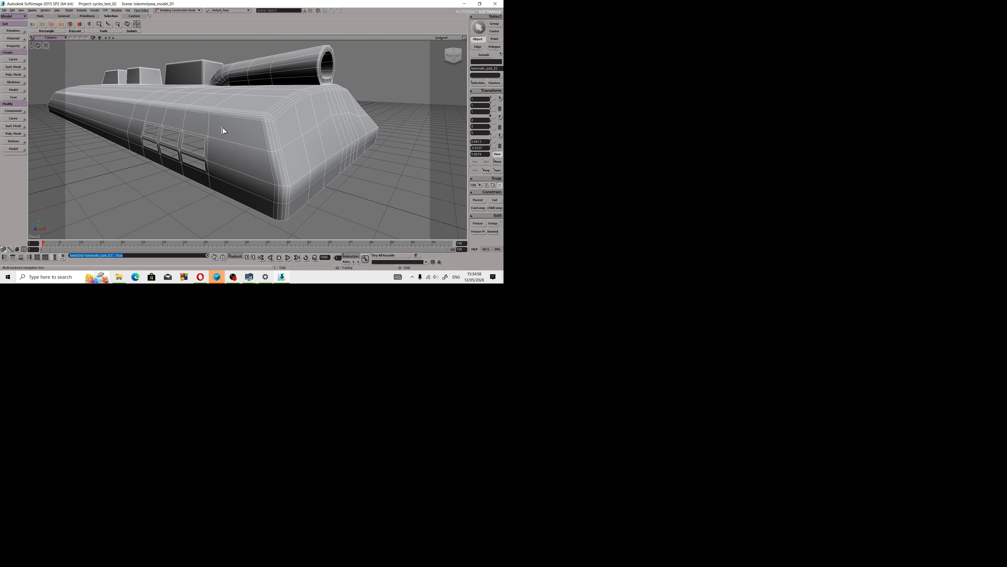
# Step: Save the scene as lokomotywa_02, replacing the existing file
pyautogui.click(4, 10)
pyautogui.click(18, 38)
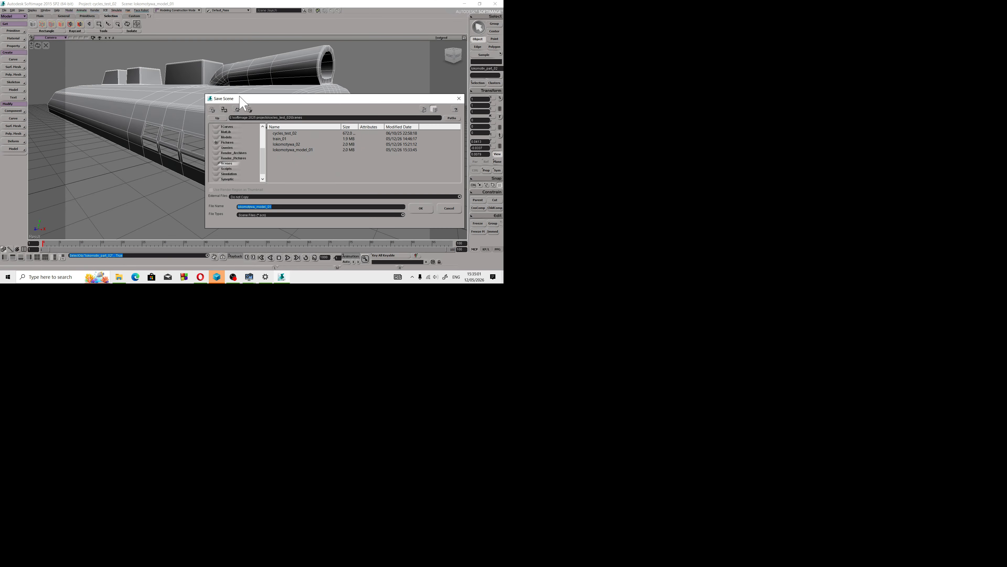
pyautogui.click(299, 149)
pyautogui.click(420, 208)
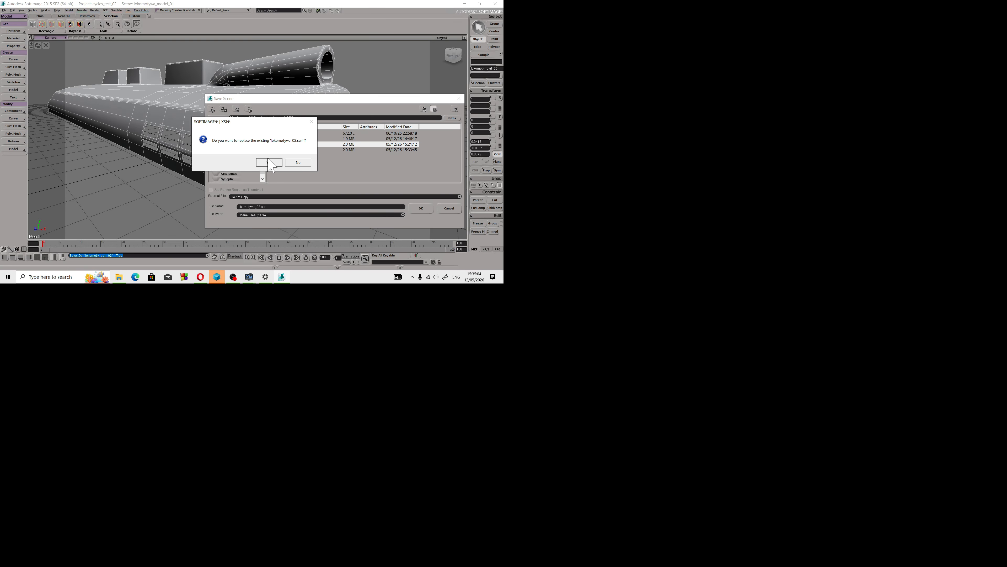
pyautogui.click(277, 162)
# Step: Minimize Softimage and set the Windows display resolution to 3840 × 2160
pyautogui.click(464, 4)
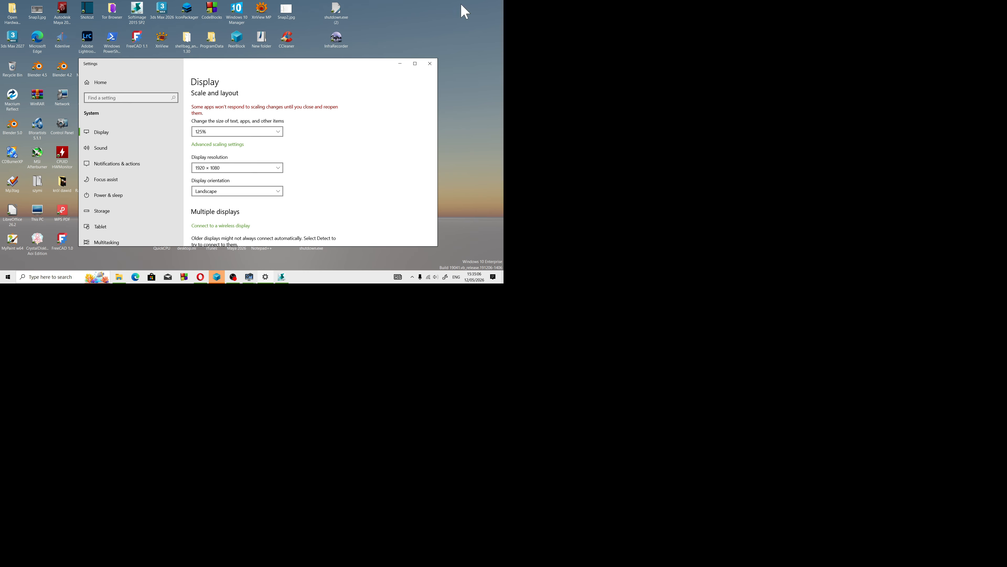
pyautogui.click(237, 168)
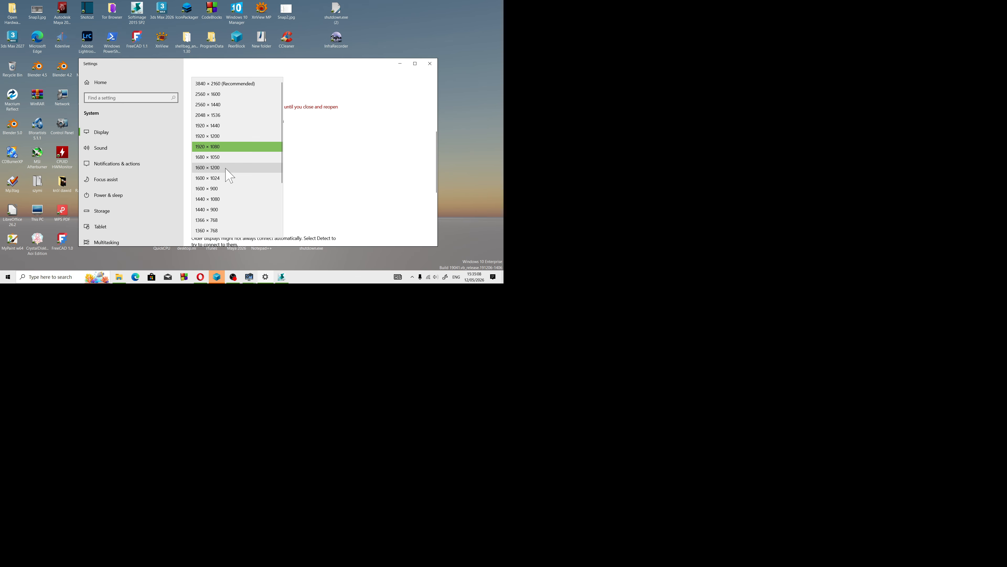
pyautogui.click(209, 86)
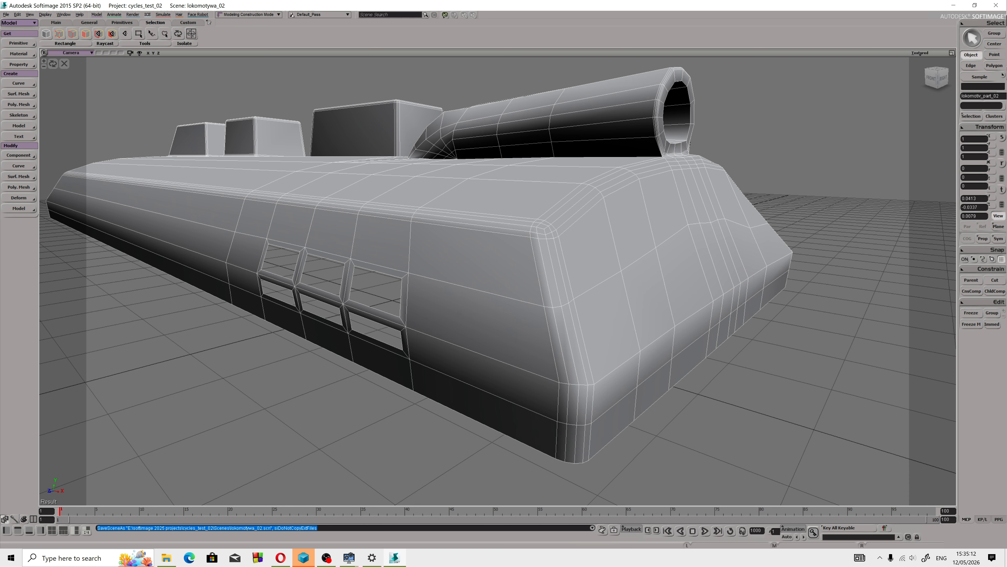
# Step: Restore the split viewport layout and replace the Explorer view with the Texture Editor
pyautogui.moveTo(697, 219); pyautogui.dragTo(659, 237, button='middle')
pyautogui.moveTo(659, 248); pyautogui.dragTo(670, 252, button='right')
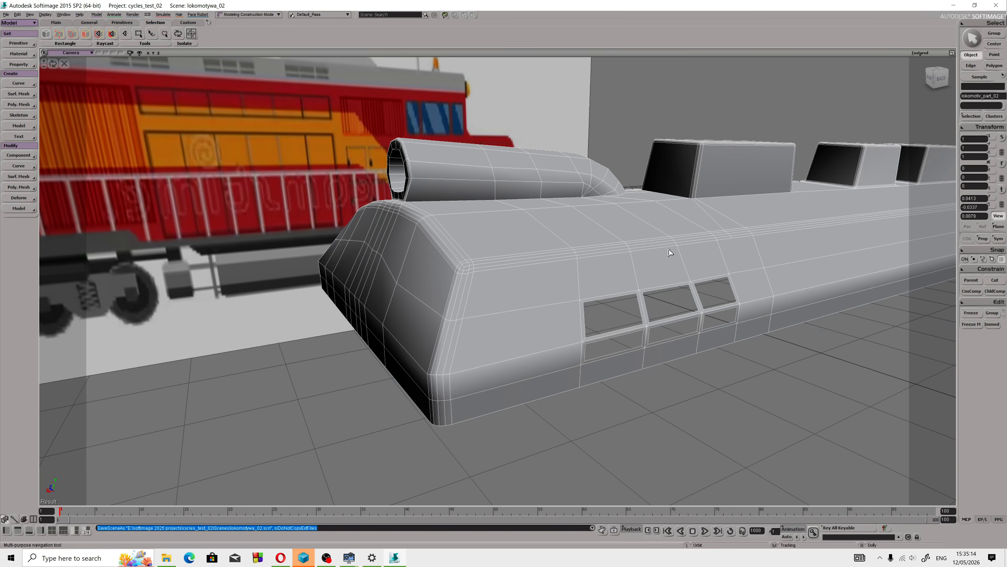
pyautogui.click(952, 53)
pyautogui.click(780, 280)
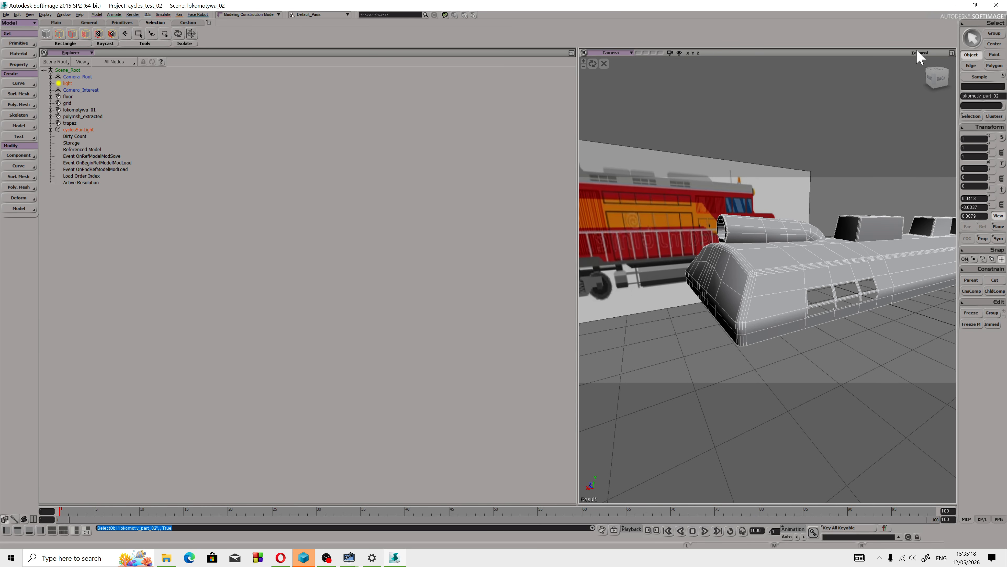
pyautogui.click(951, 52)
pyautogui.click(951, 53)
pyautogui.click(72, 52)
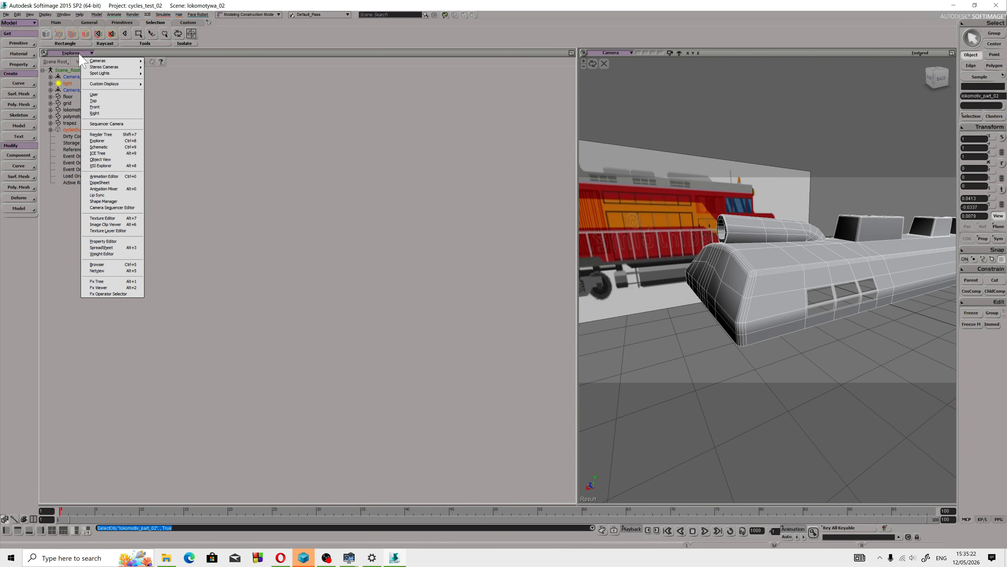
pyautogui.click(102, 218)
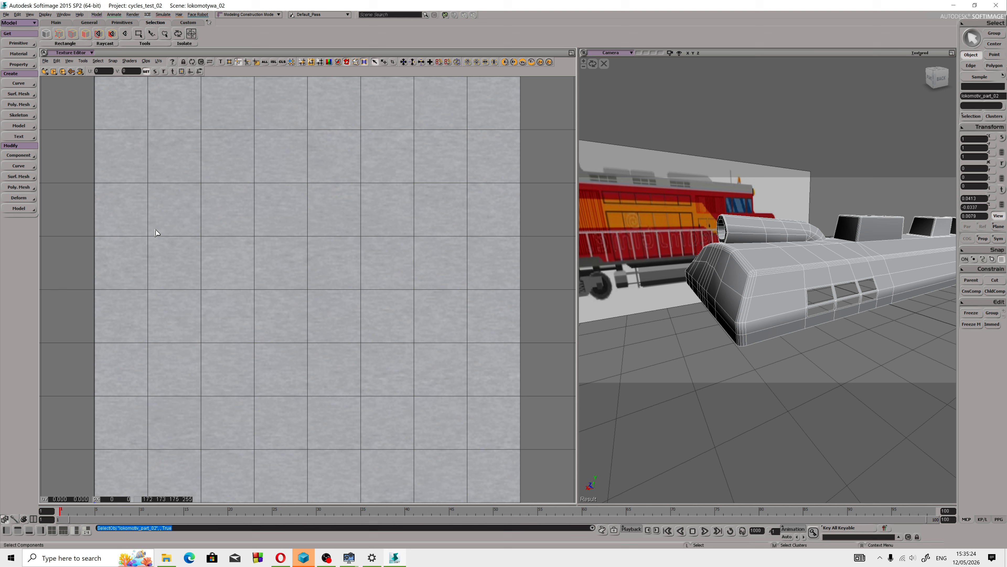
# Step: Delete all four Texture_Coordinates_AUTO clusters from the roof mesh
pyautogui.moveTo(763, 313)
pyautogui.mouseDown(button='right')
pyautogui.moveTo(787, 314)
pyautogui.moveTo(762, 304)
pyautogui.mouseUp(button='right')
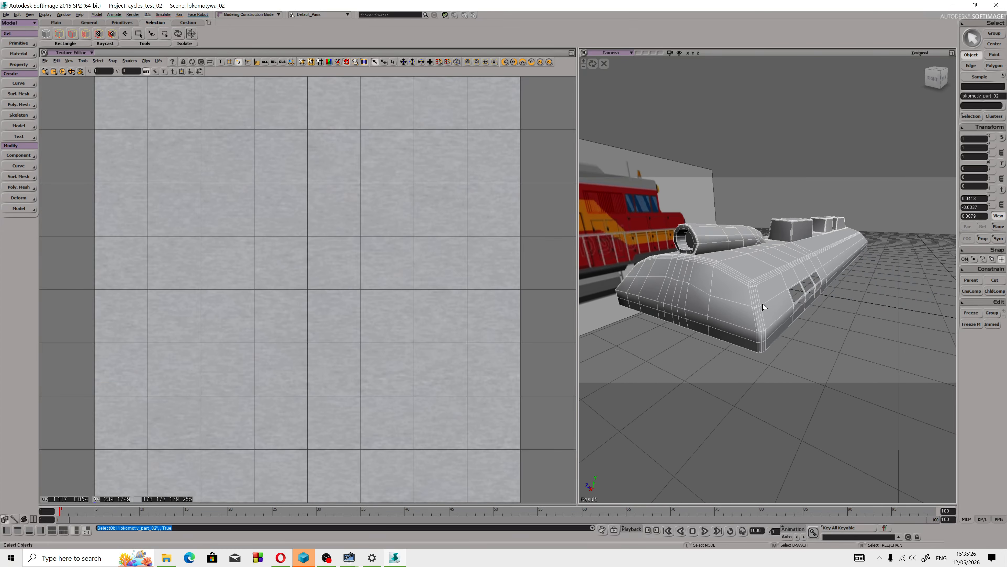
pyautogui.press('t')
pyautogui.click(760, 305)
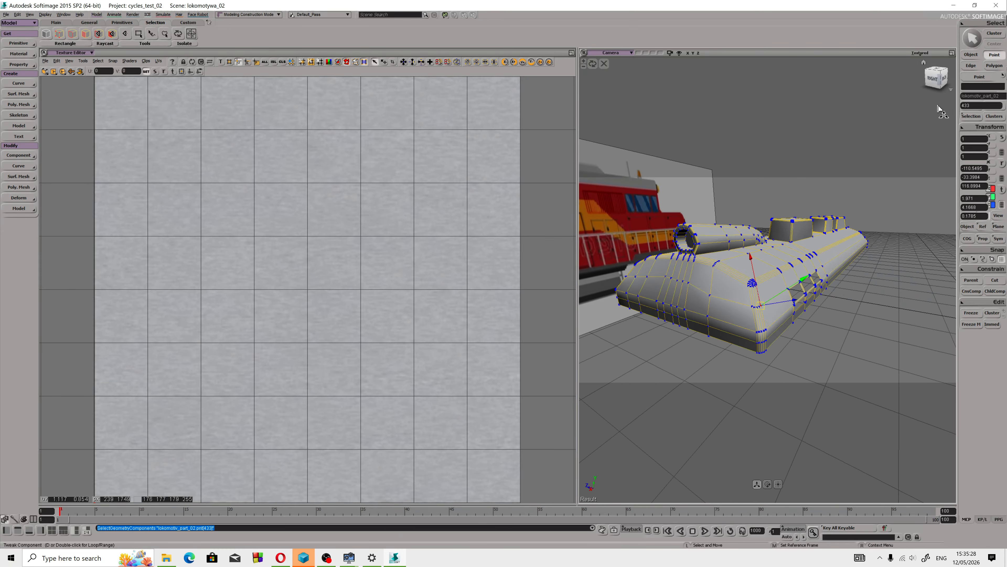
pyautogui.click(994, 116)
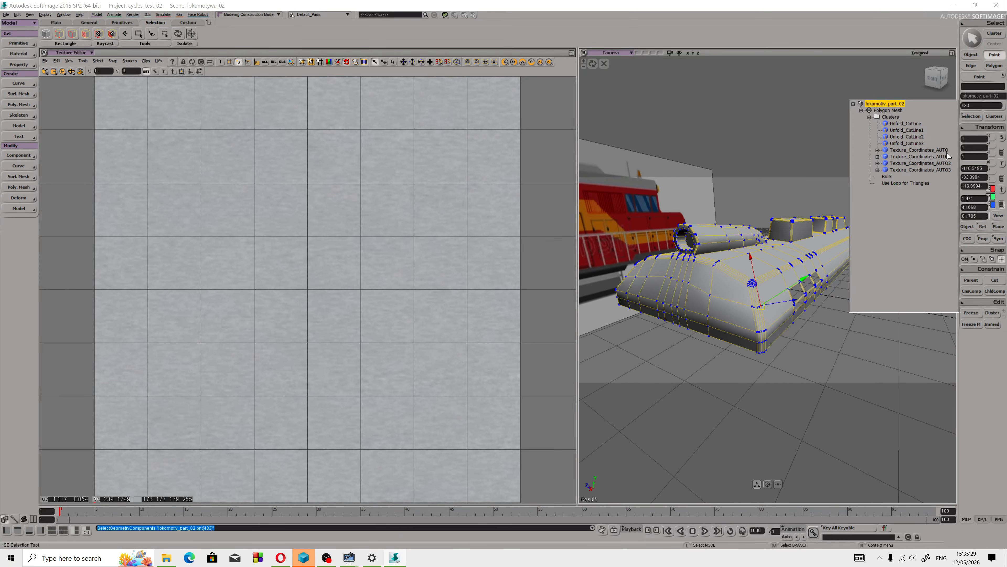
pyautogui.click(915, 171)
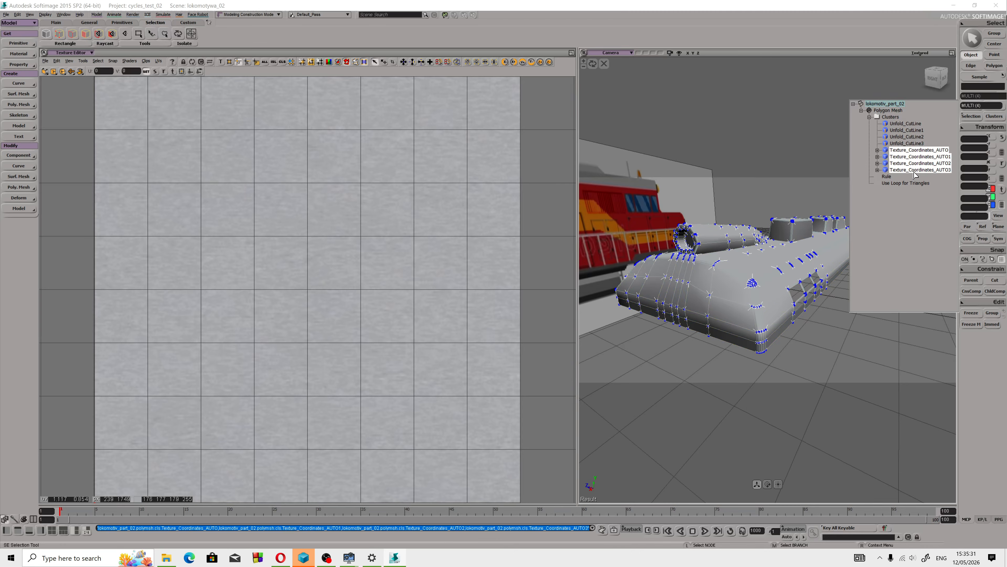
pyautogui.keyDown('shift'); pyautogui.click(914, 152); pyautogui.keyUp('shift')
pyautogui.press('Delete')
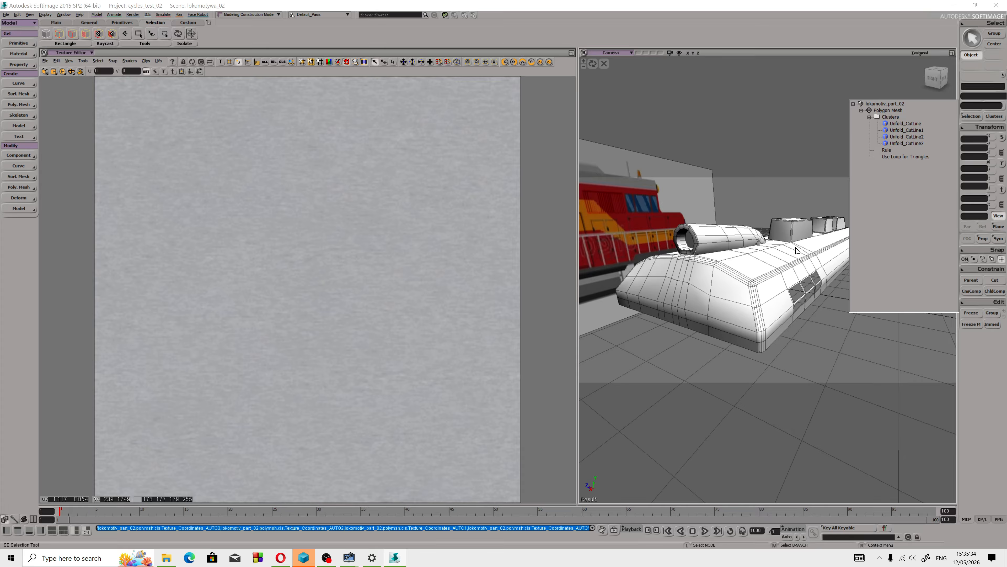
# Step: Reselect the roof mesh, open its Unfold property, select the cut line edges and run Unfold and Pack
pyautogui.click(792, 271)
pyautogui.click(965, 117)
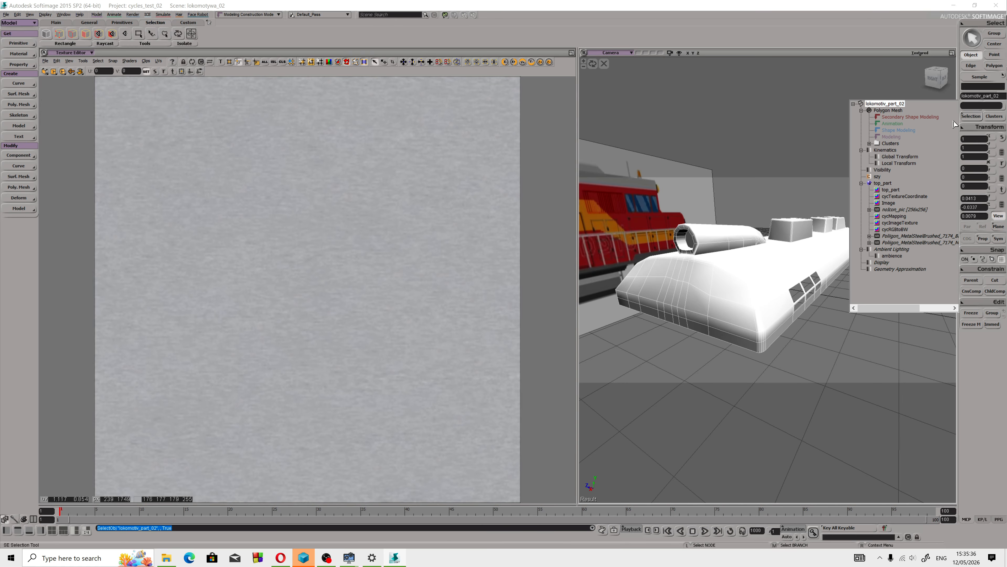
pyautogui.click(877, 177)
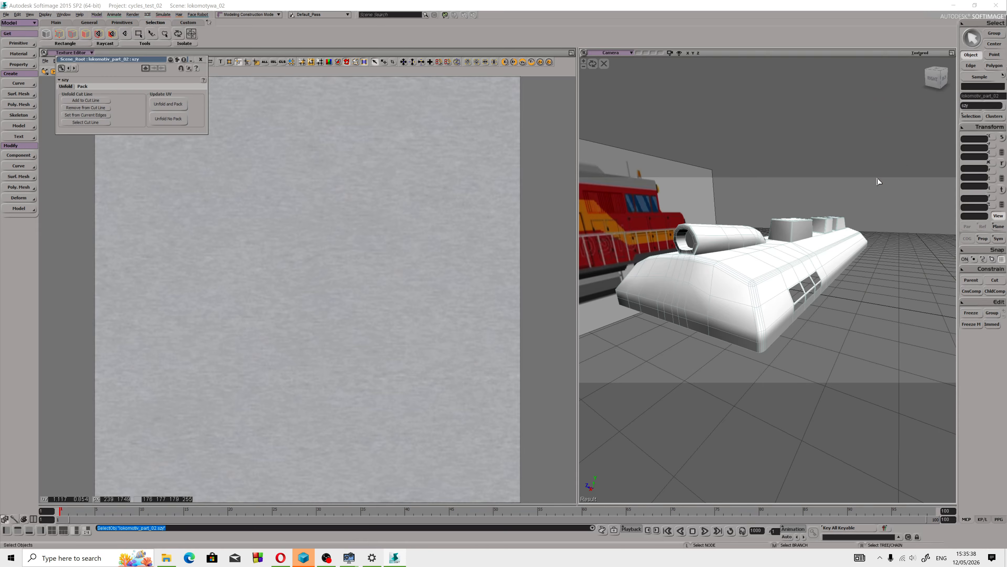
pyautogui.click(99, 123)
pyautogui.scroll(10, 754, 290)
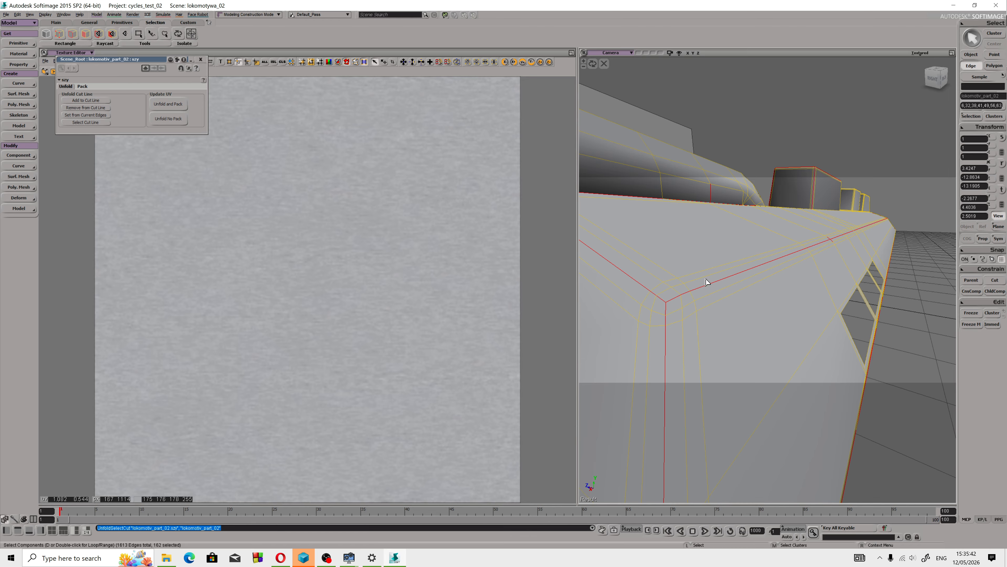
pyautogui.scroll(-5, 706, 282)
pyautogui.click(168, 104)
pyautogui.scroll(-5, 660, 266)
pyautogui.moveTo(660, 266); pyautogui.dragTo(777, 320)
pyautogui.scroll(-5, 771, 305)
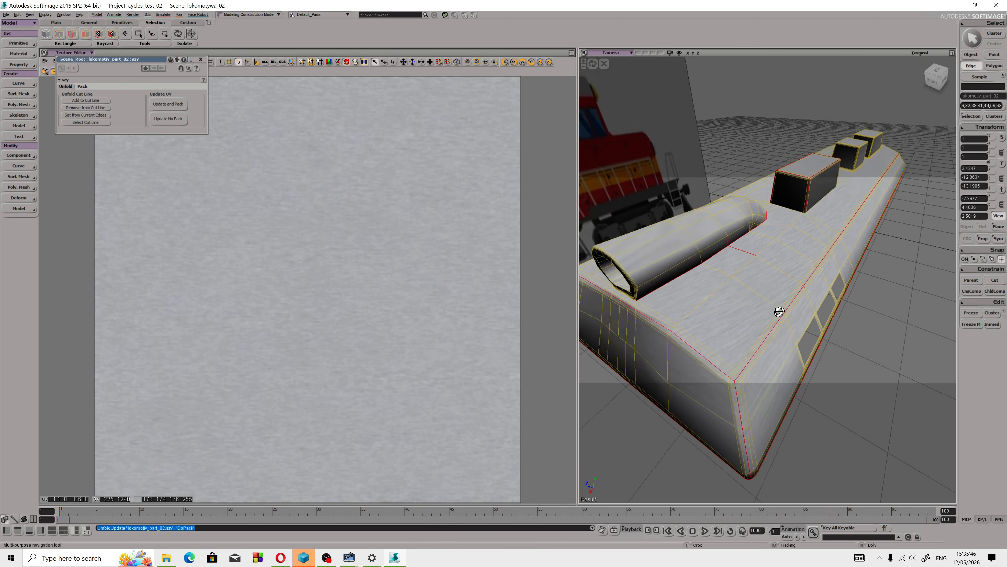
# Step: Maximize the Camera viewport and examine the brushed-metal texture along the roof's cut lines from several sides, checking the mesh's cluster list
pyautogui.click(952, 53)
pyautogui.moveTo(627, 242); pyautogui.dragTo(563, 241)
pyautogui.moveTo(563, 241); pyautogui.dragTo(705, 235, button='middle')
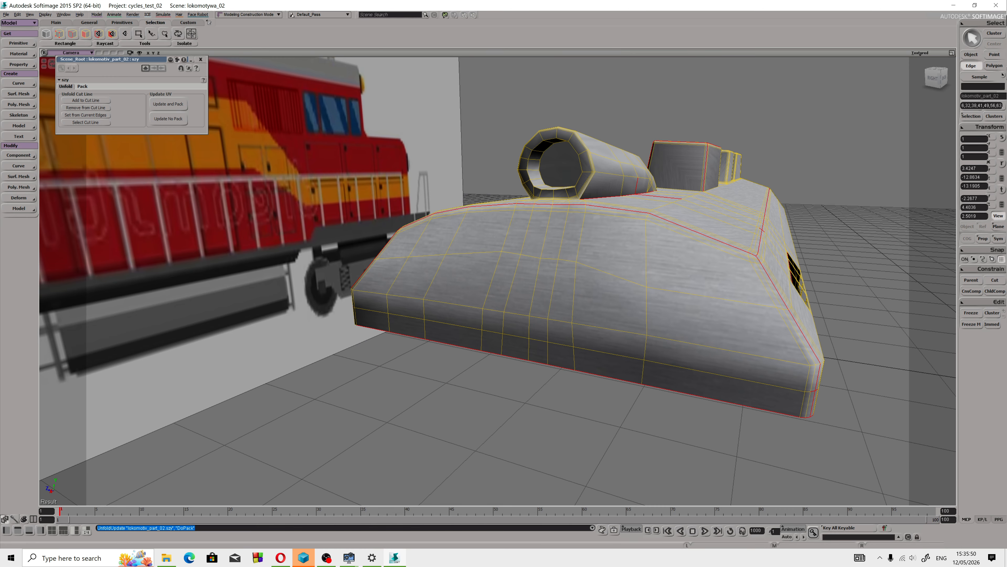
pyautogui.click(995, 117)
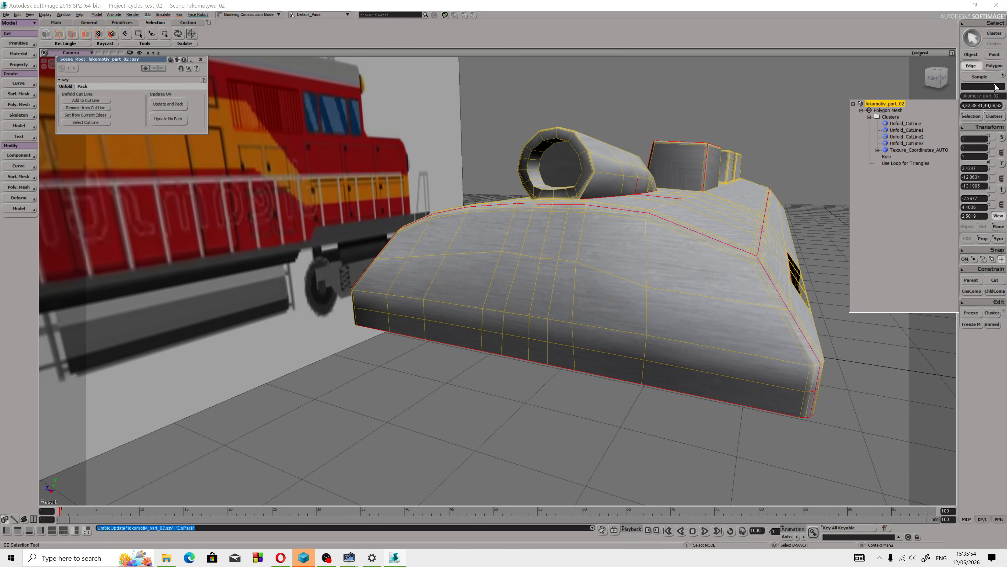
pyautogui.click(698, 268)
pyautogui.moveTo(653, 307); pyautogui.dragTo(639, 310)
pyautogui.scroll(-4, 645, 312)
pyautogui.moveTo(645, 311); pyautogui.dragTo(587, 374, button='middle')
pyautogui.moveTo(411, 464); pyautogui.dragTo(473, 457)
pyautogui.scroll(8, 473, 457)
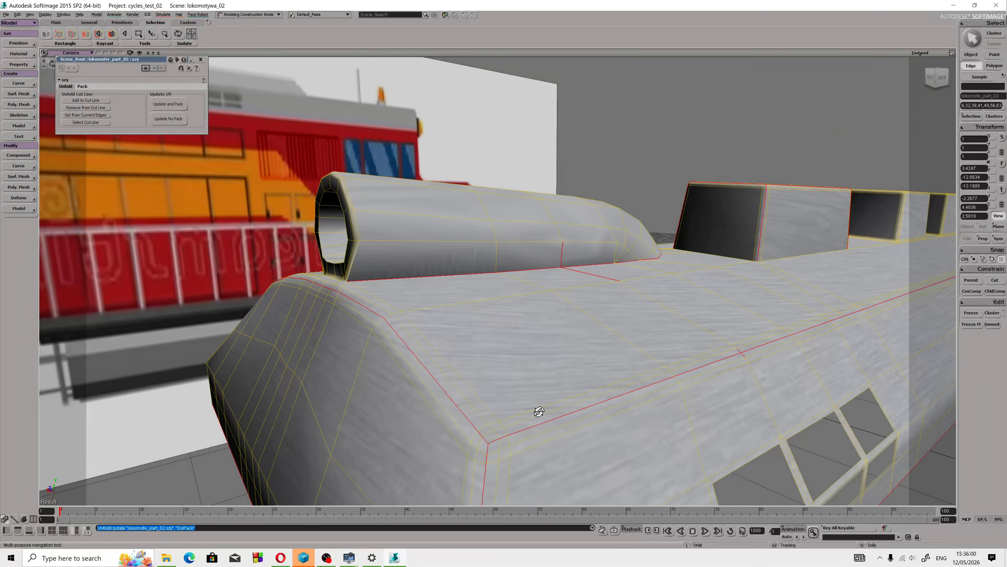
# Step: Restore the split viewport layout and move the Unfold property window clear of the Texture Editor toolbar
pyautogui.click(971, 117)
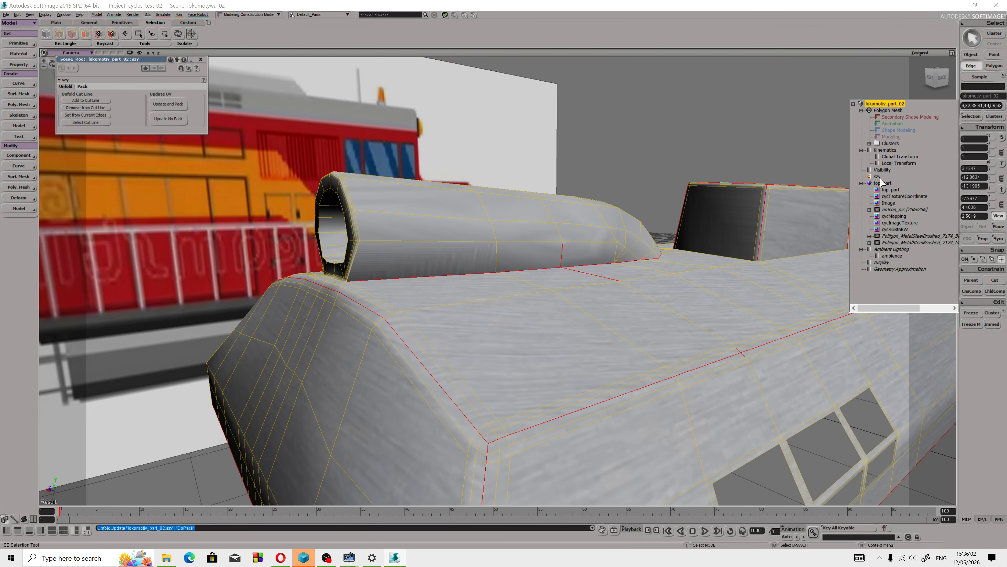
pyautogui.click(951, 54)
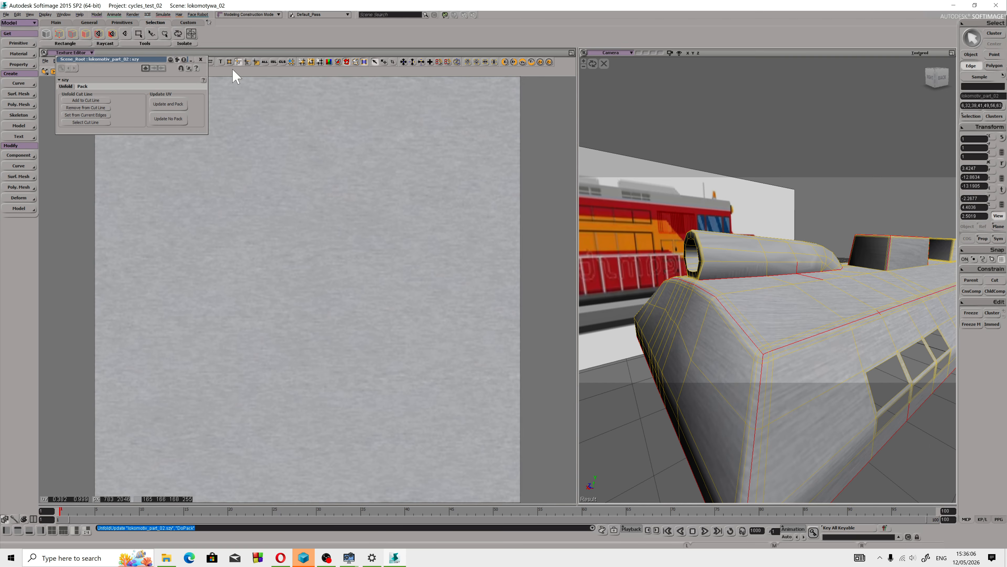
pyautogui.moveTo(140, 69); pyautogui.dragTo(310, 148)
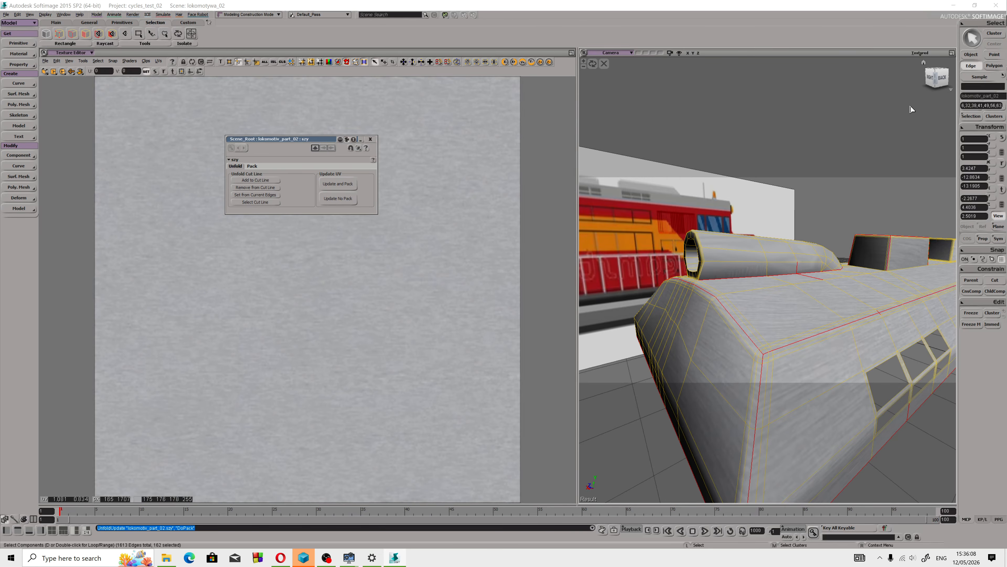
pyautogui.click(996, 116)
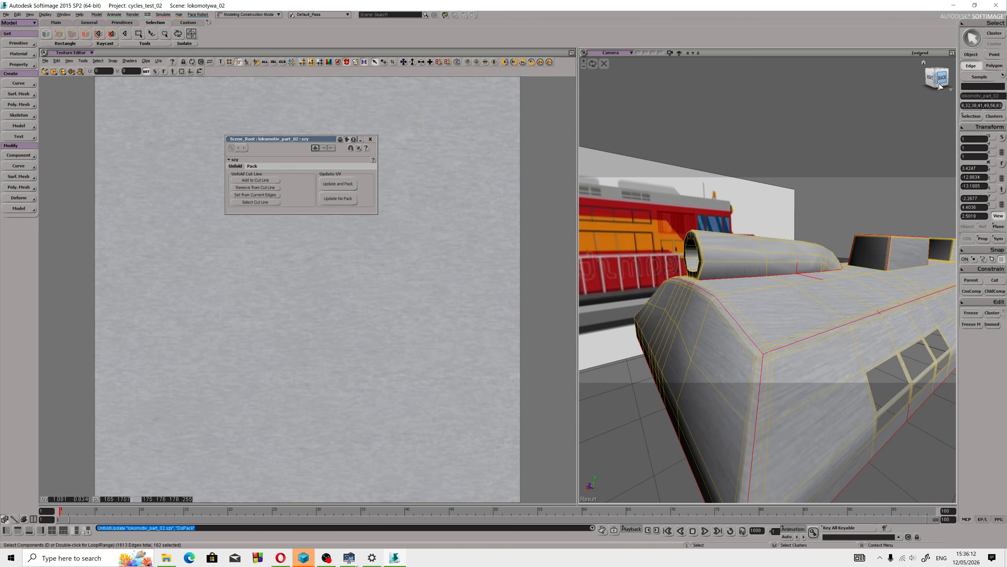
# Step: Maximize the Camera viewport again and select the roof mesh as an object instead of its edges
pyautogui.press('F12')
pyautogui.moveTo(490, 292); pyautogui.dragTo(564, 367)
pyautogui.press('space')
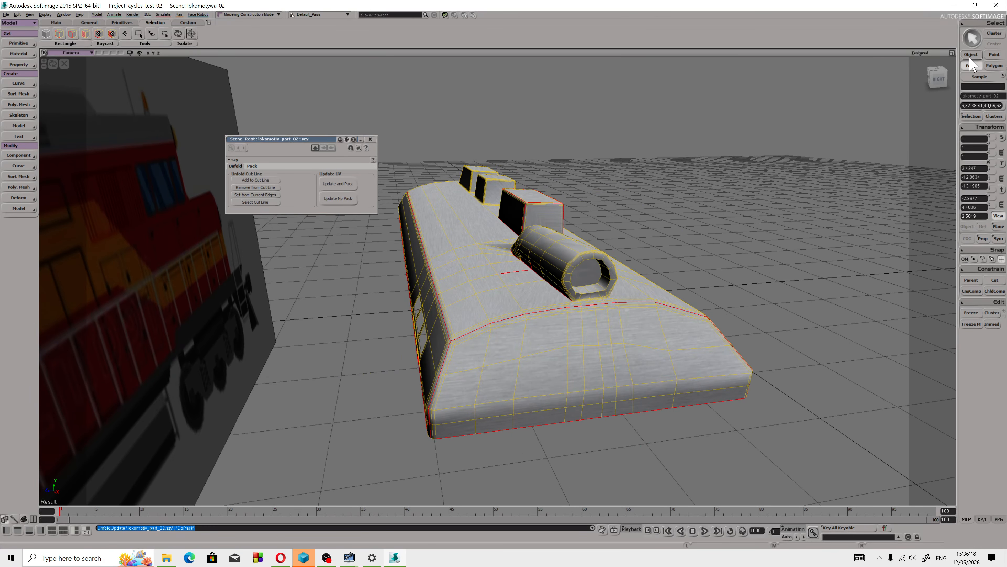
pyautogui.click(563, 367)
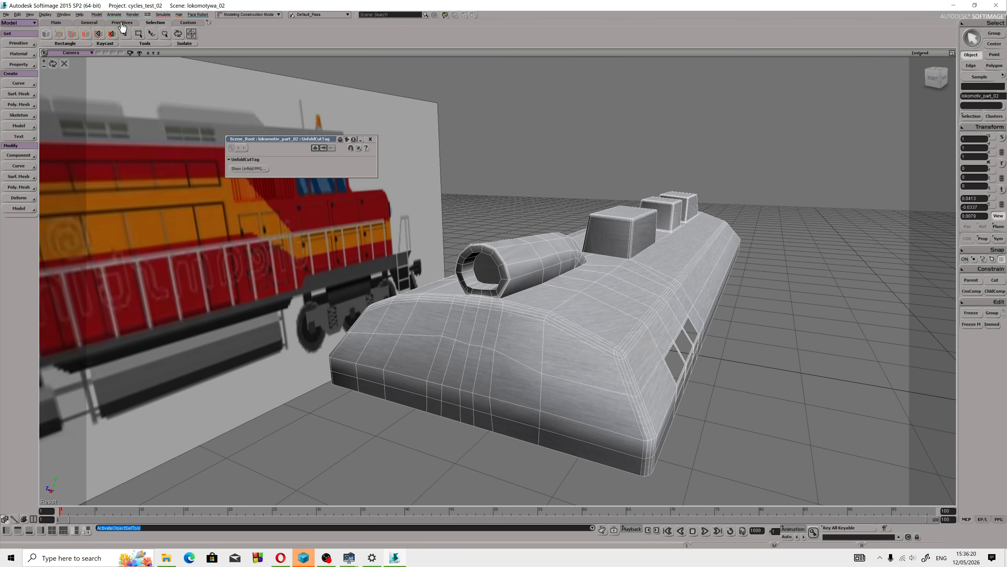
# Step: Open the Material Manager and browse the materials in the default library
pyautogui.click(131, 14)
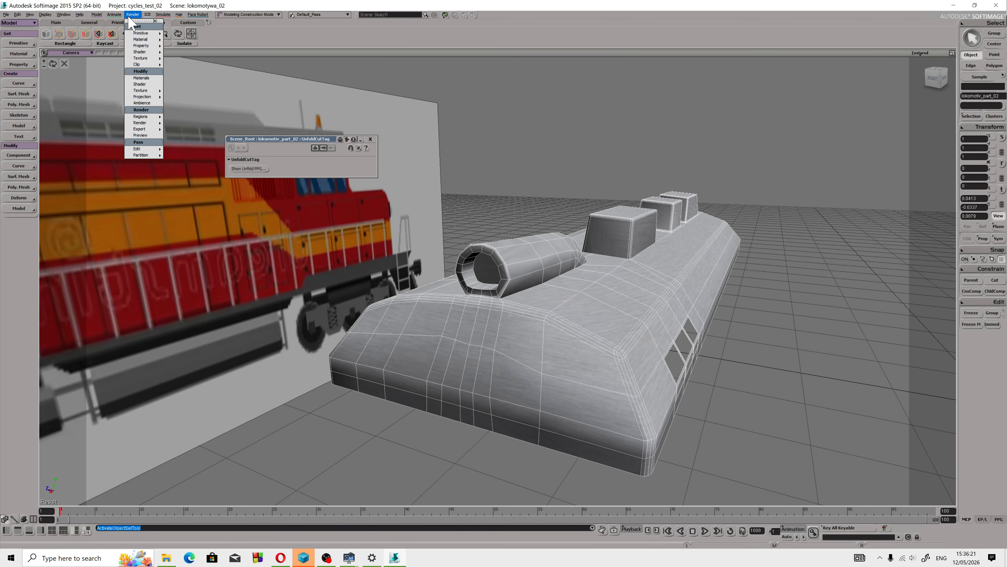
pyautogui.click(147, 78)
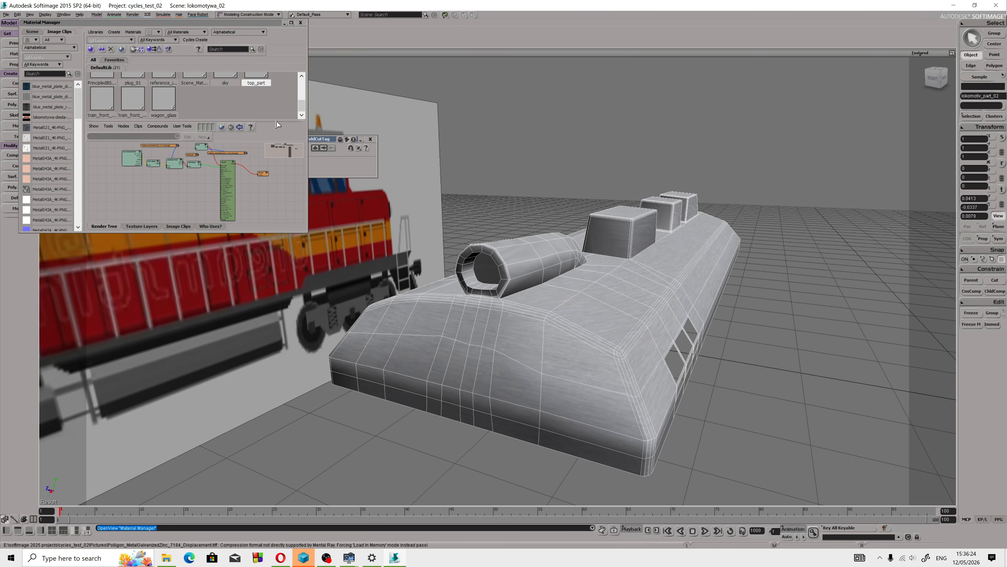
pyautogui.moveTo(303, 109); pyautogui.dragTo(303, 79)
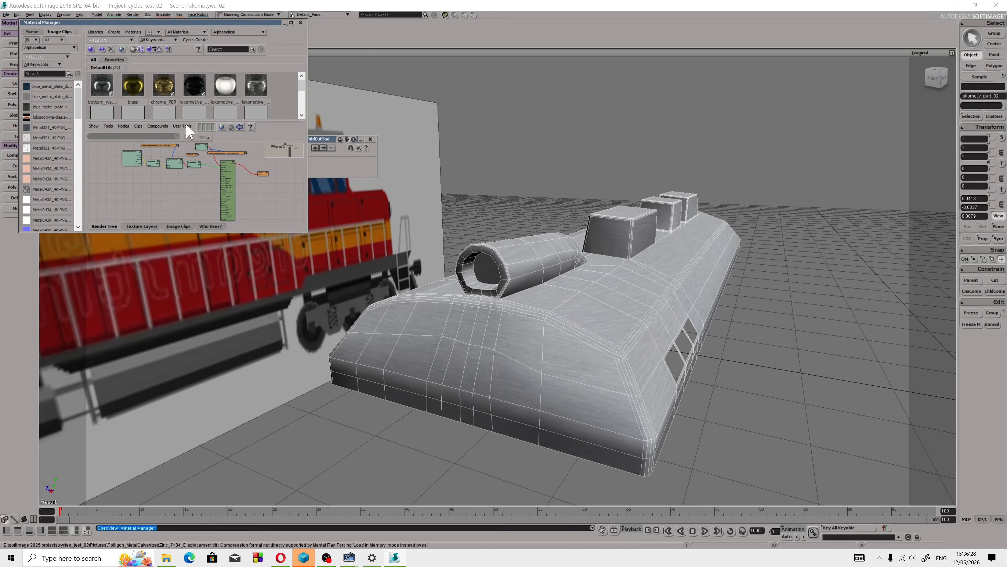
# Step: Switch to the Opera browser, close the Sycles how-to PDF, and browse the Sycles shader packs page for its nodes and sample renders
pyautogui.click(281, 558)
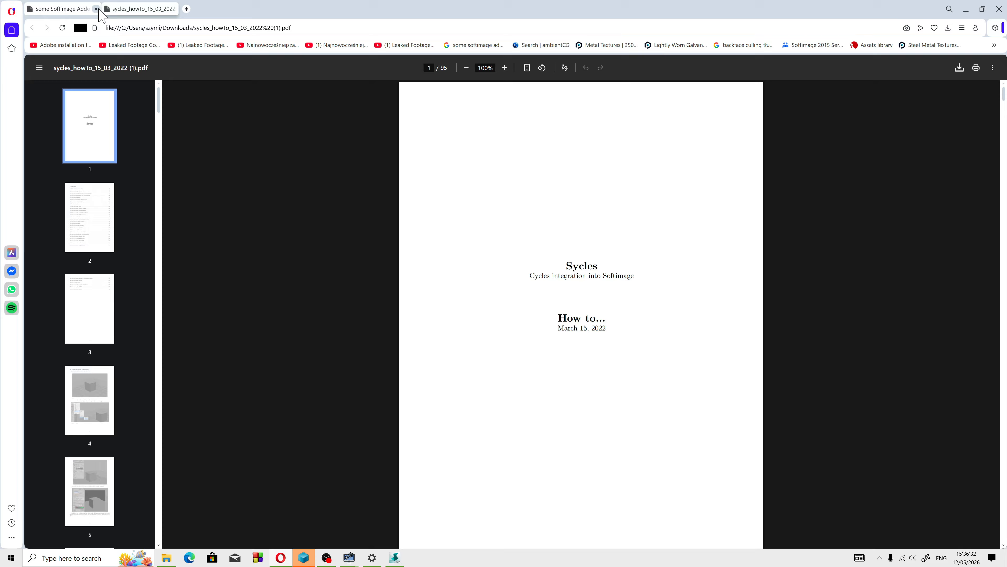
pyautogui.click(173, 8)
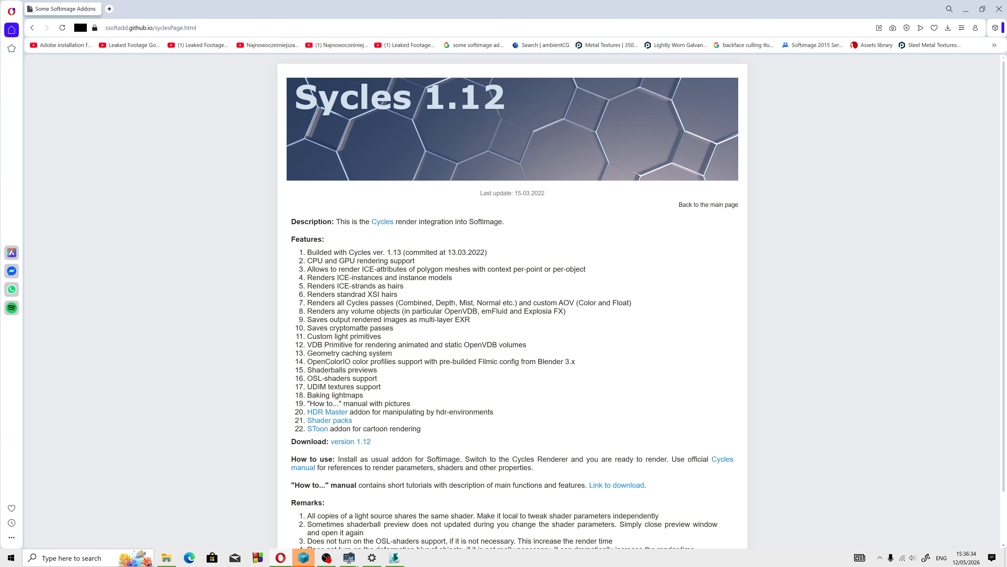
pyautogui.click(329, 422)
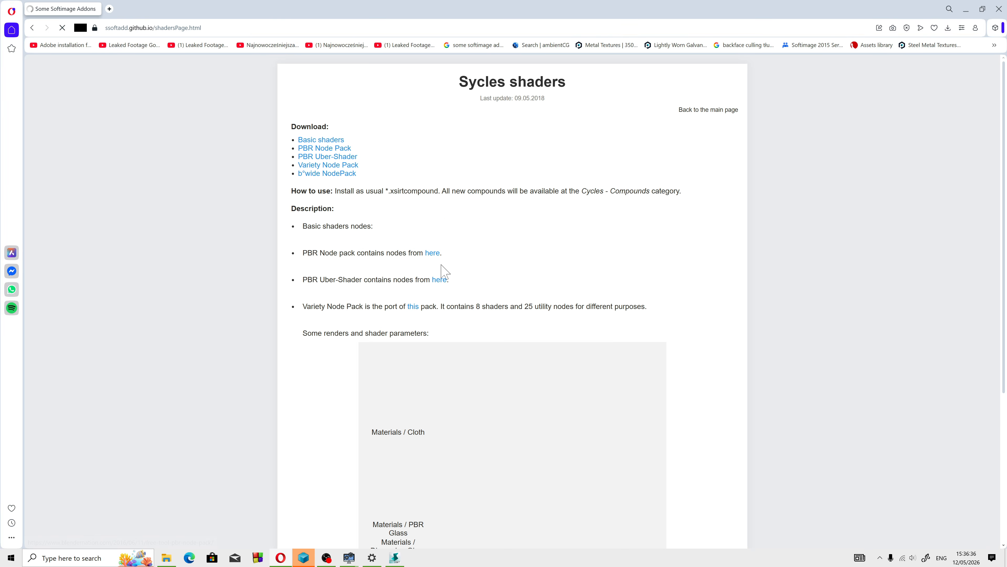
pyautogui.scroll(-10, 395, 203)
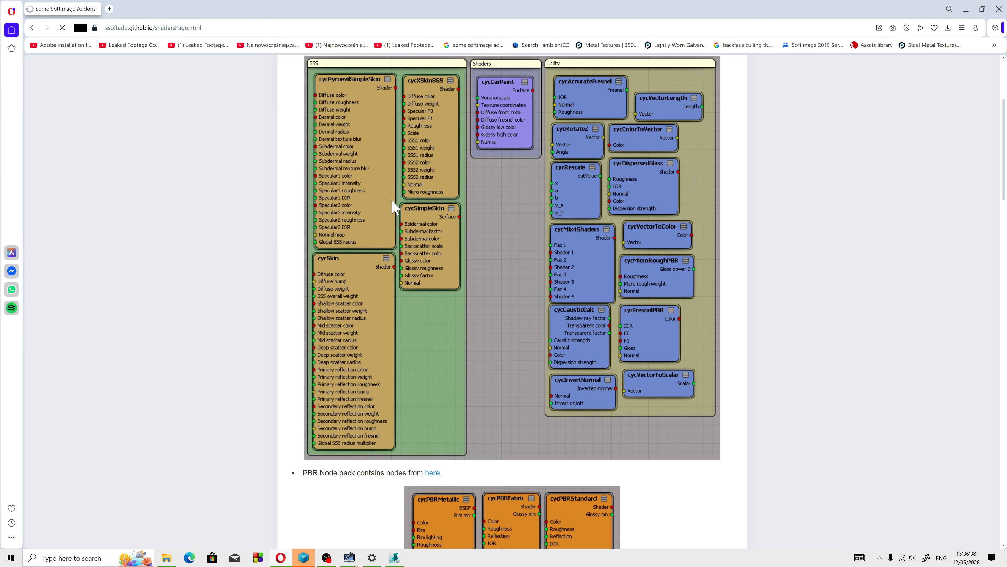
pyautogui.scroll(-20, 407, 206)
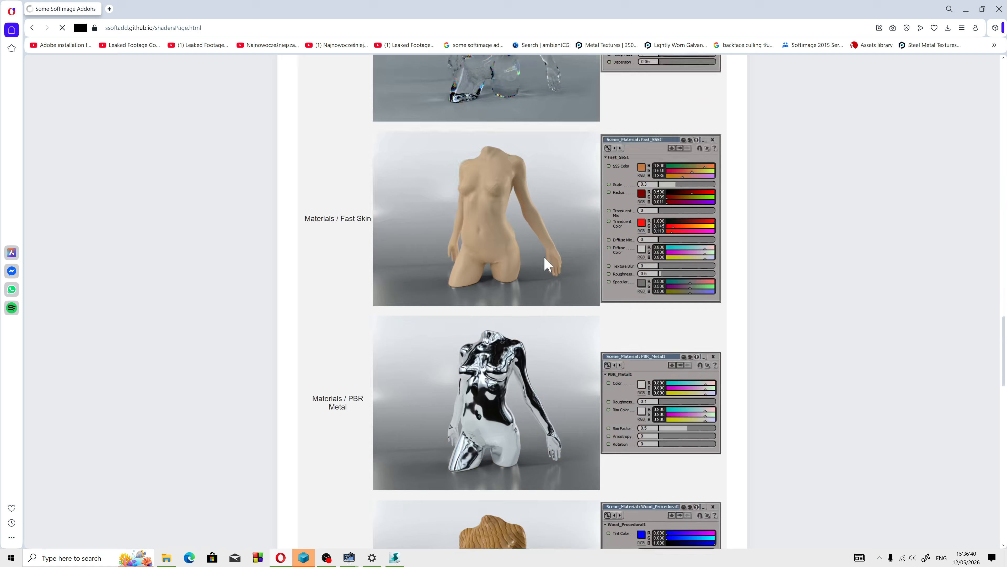
# Step: Browse the remaining shader pack samples through Shader / Wood, and return to the Sycles 1.12 page to review its features and remarks
pyautogui.scroll(-20, 460, 219)
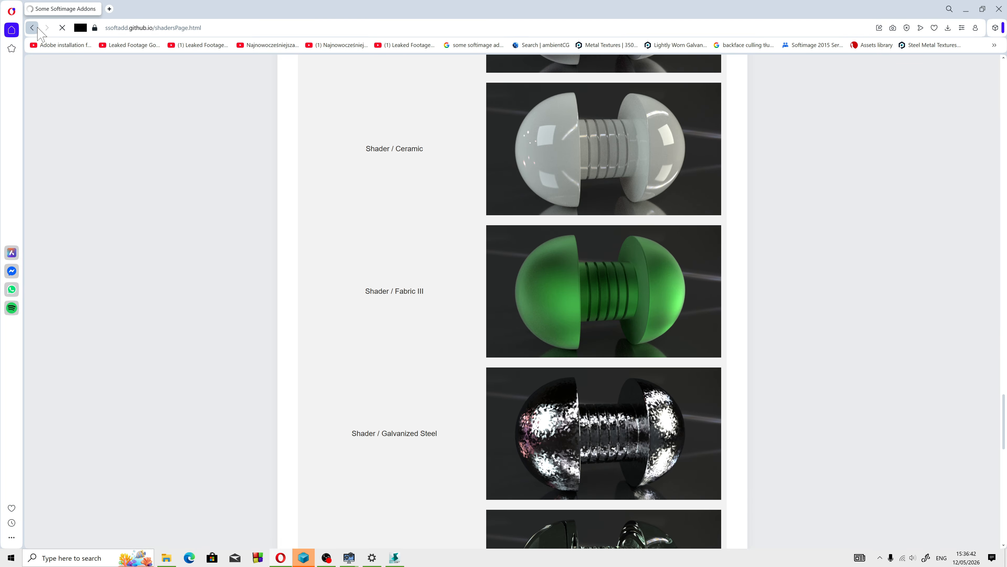
pyautogui.scroll(-15, 474, 283)
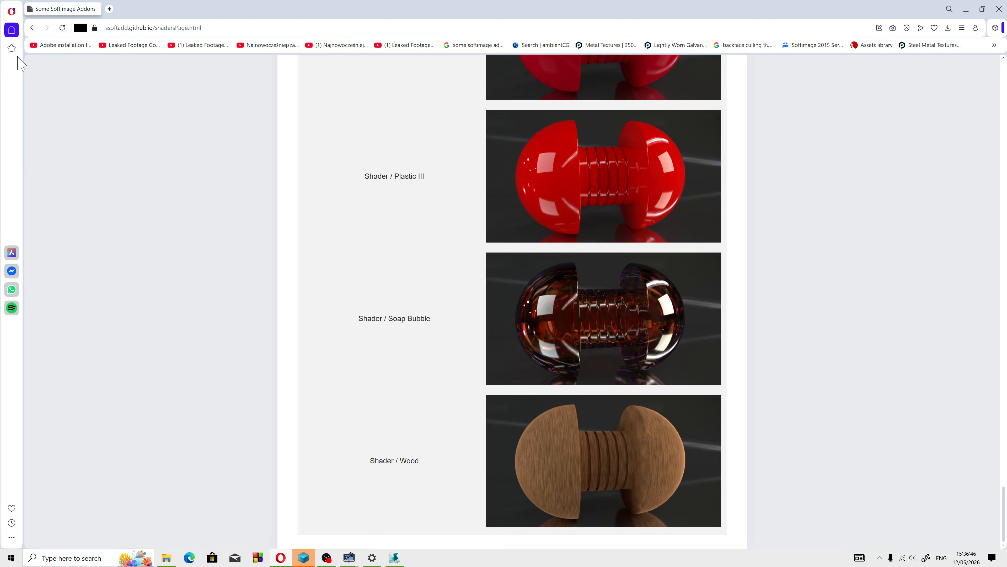
pyautogui.click(32, 28)
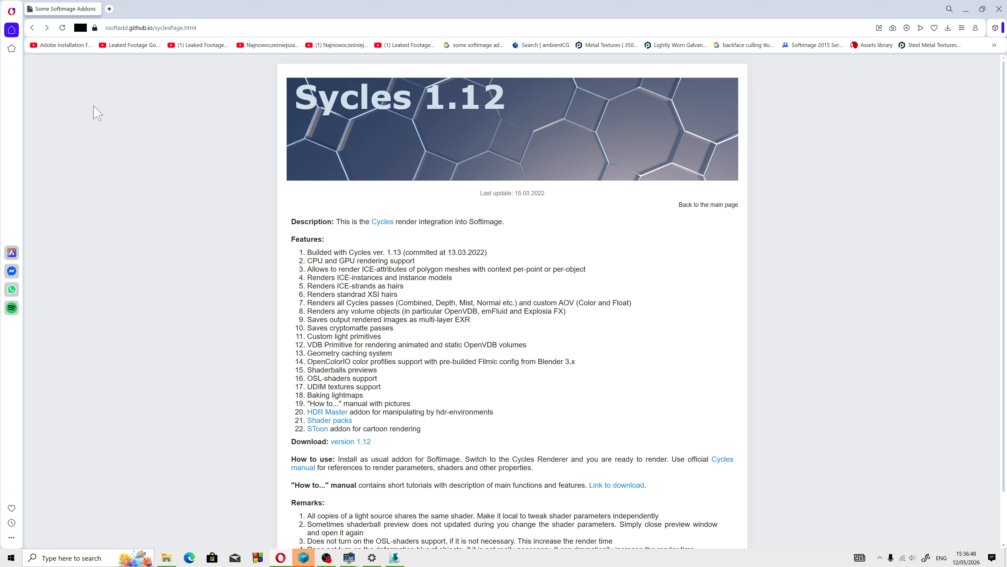
pyautogui.scroll(-2, 438, 458)
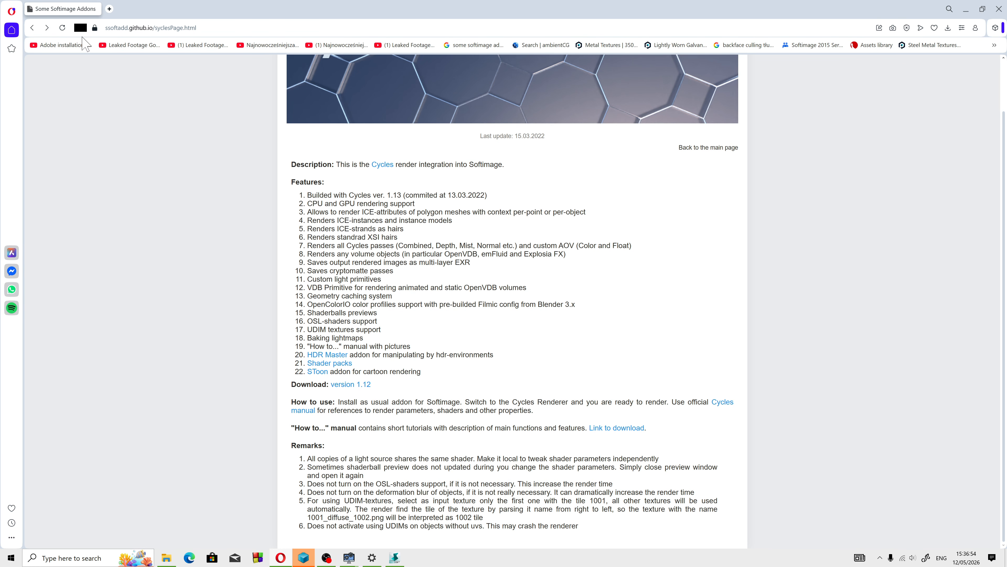
# Step: Open the Blendermada materials page from the addons main page and examine its cloth, glass and inorganics shader samples
pyautogui.click(32, 27)
pyautogui.click(412, 399)
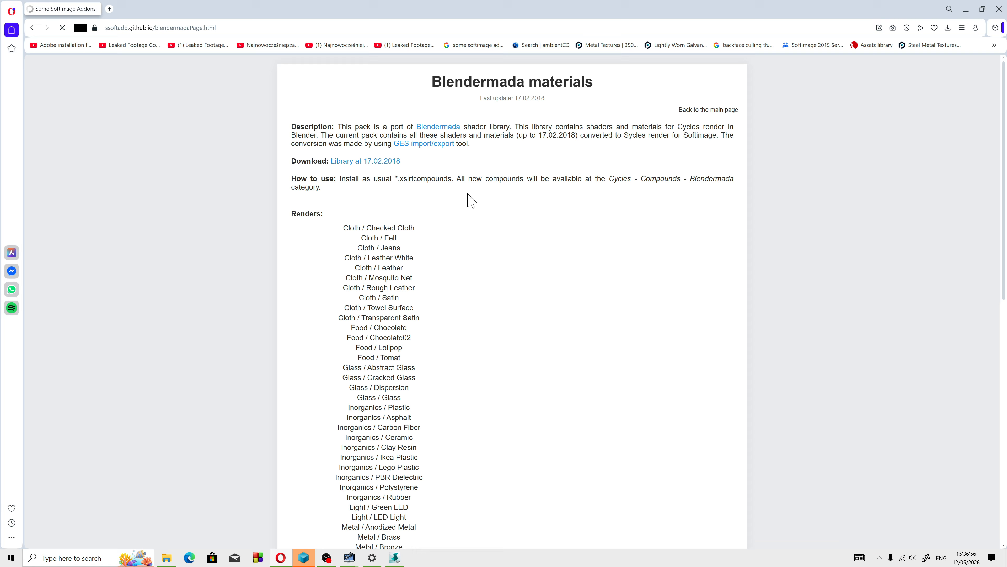
pyautogui.scroll(-5, 589, 283)
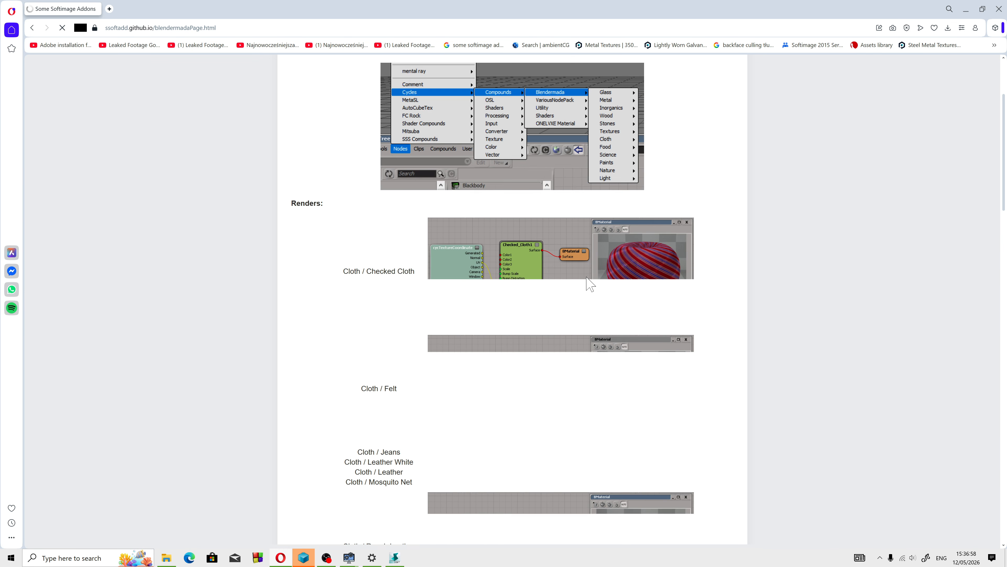
pyautogui.scroll(-5, 633, 335)
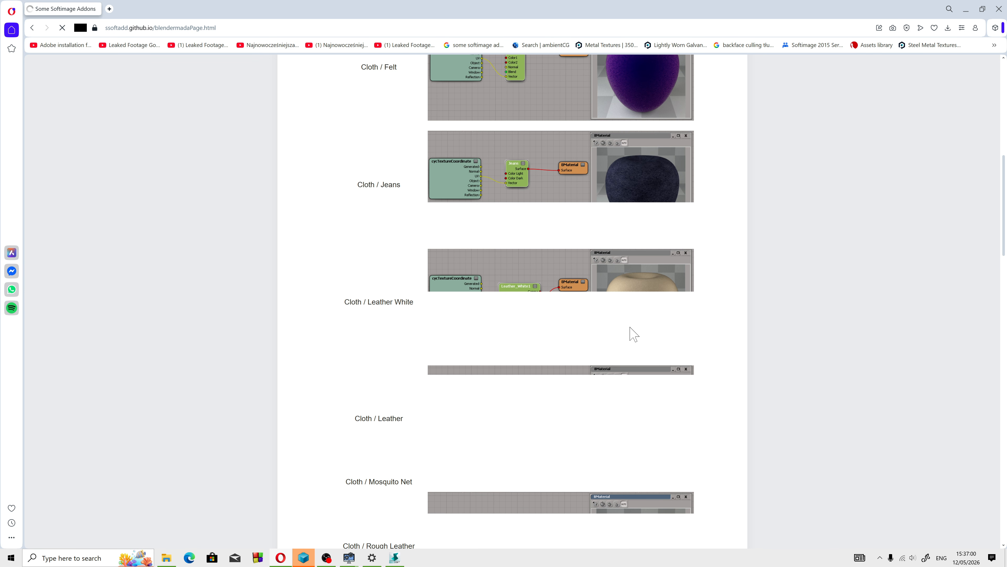
pyautogui.scroll(-6, 633, 335)
pyautogui.scroll(-3, 633, 335)
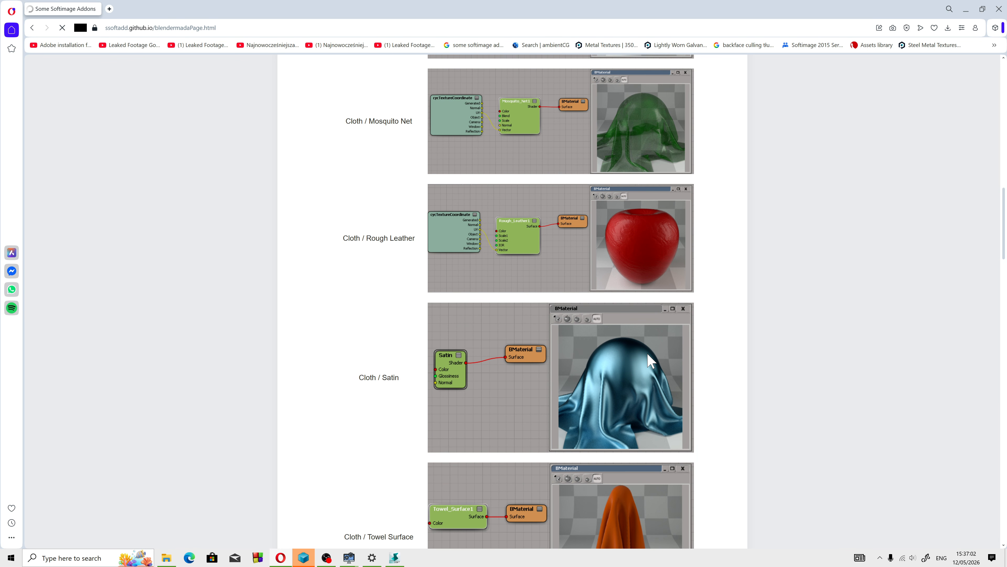
pyautogui.scroll(-20, 643, 361)
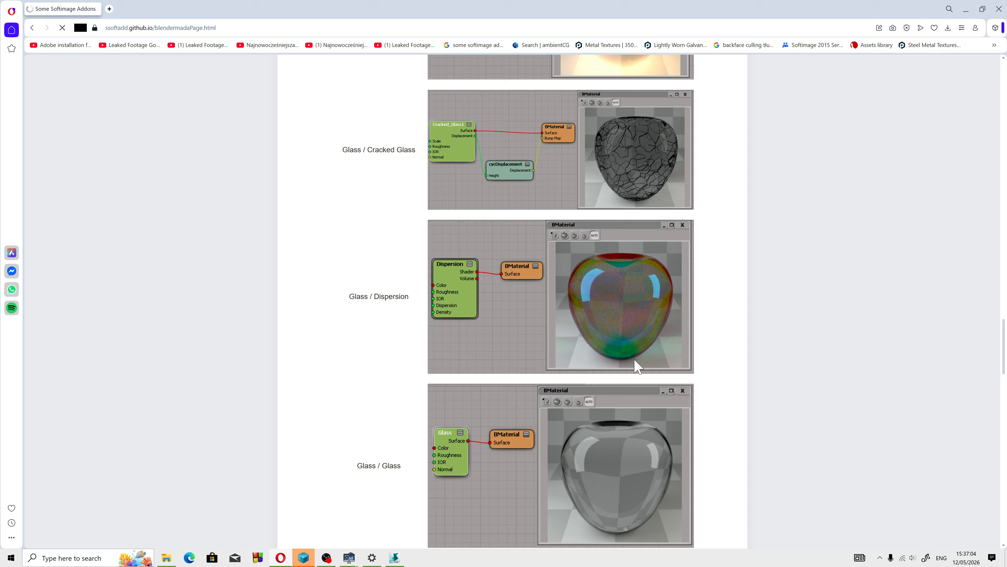
pyautogui.scroll(-20, 603, 324)
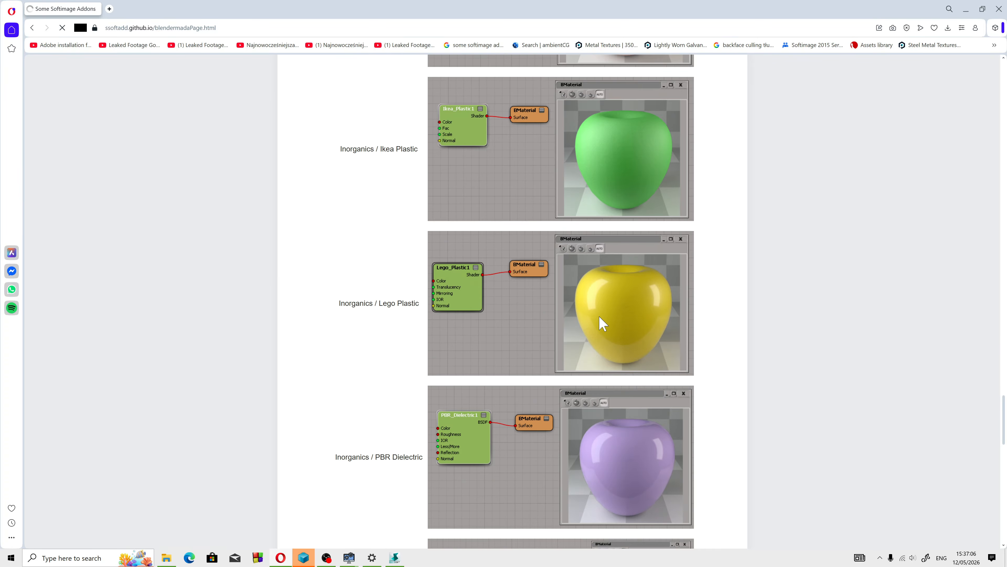
# Step: Search the web for "blendermada materials" in a new browser tab
pyautogui.click(109, 9)
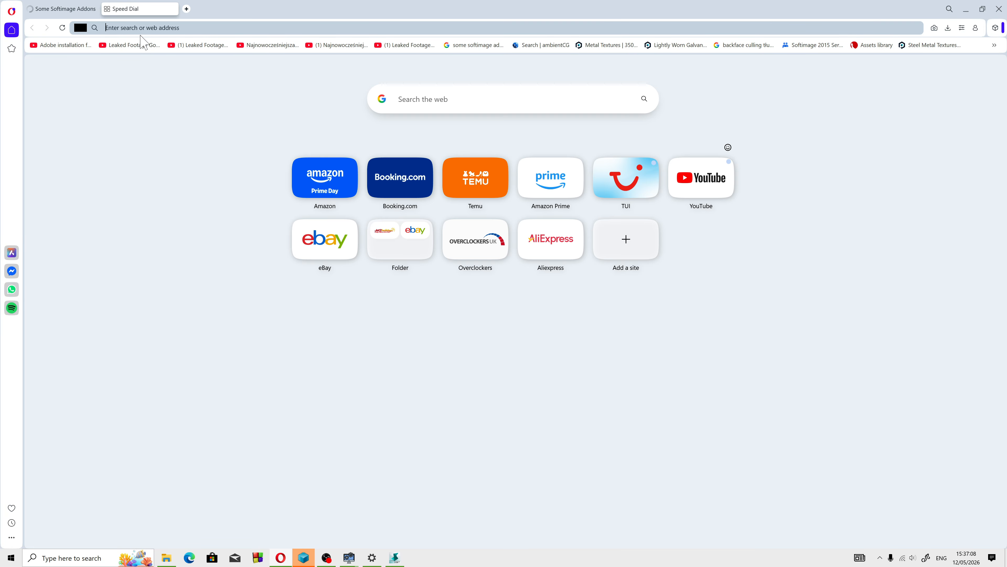
pyautogui.click(512, 99)
pyautogui.write('ble')
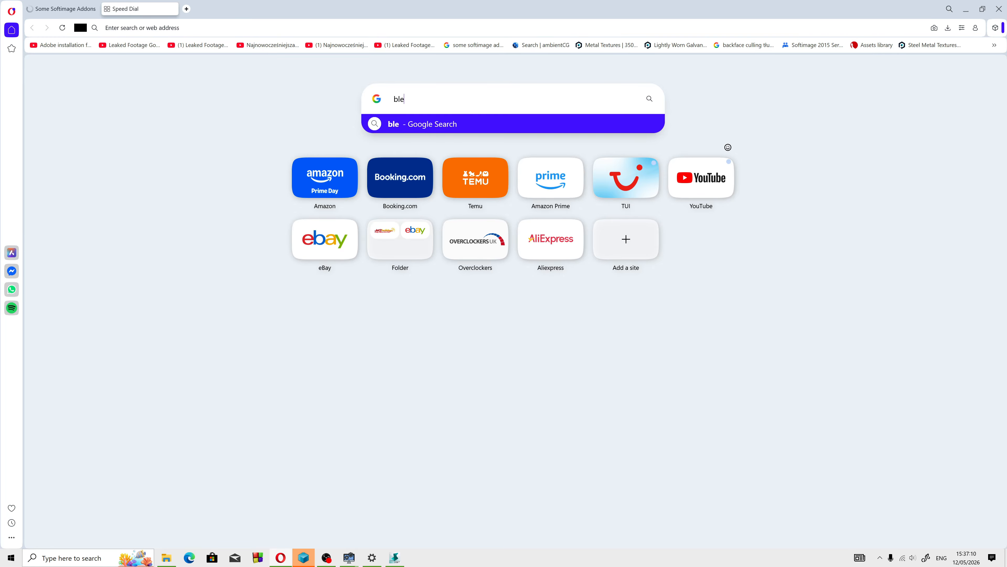
pyautogui.write('ndermada')
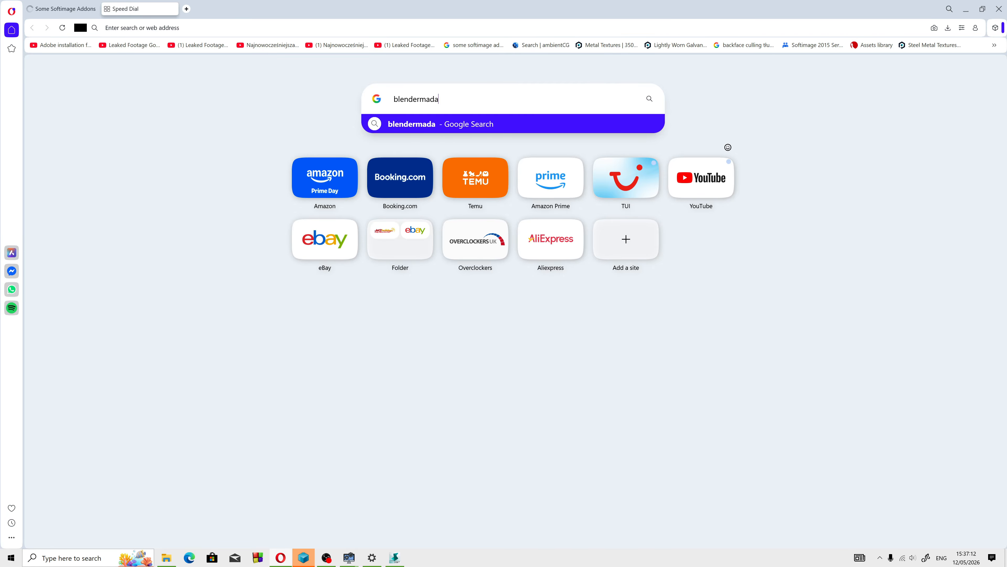
pyautogui.write(' materials')
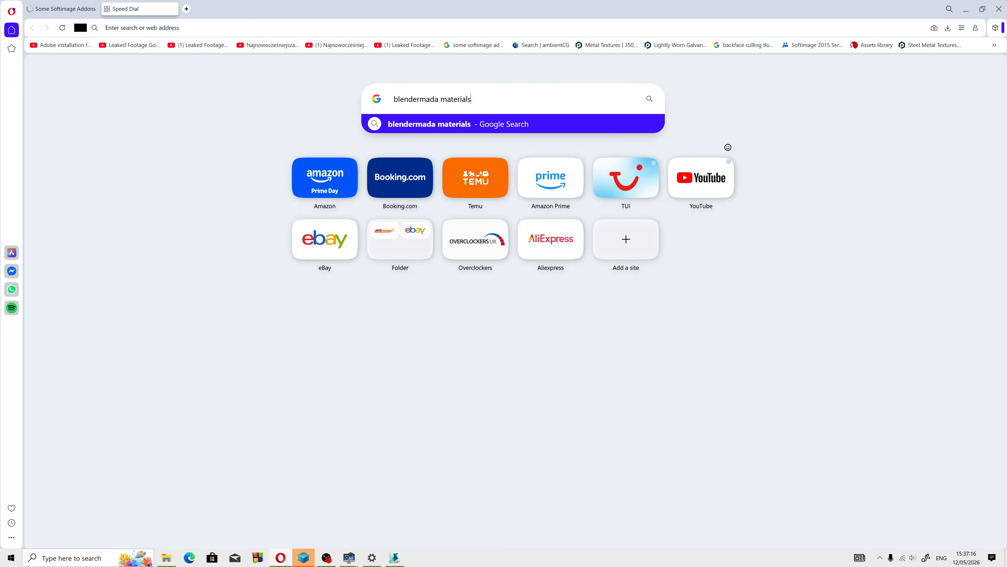
pyautogui.press('Return')
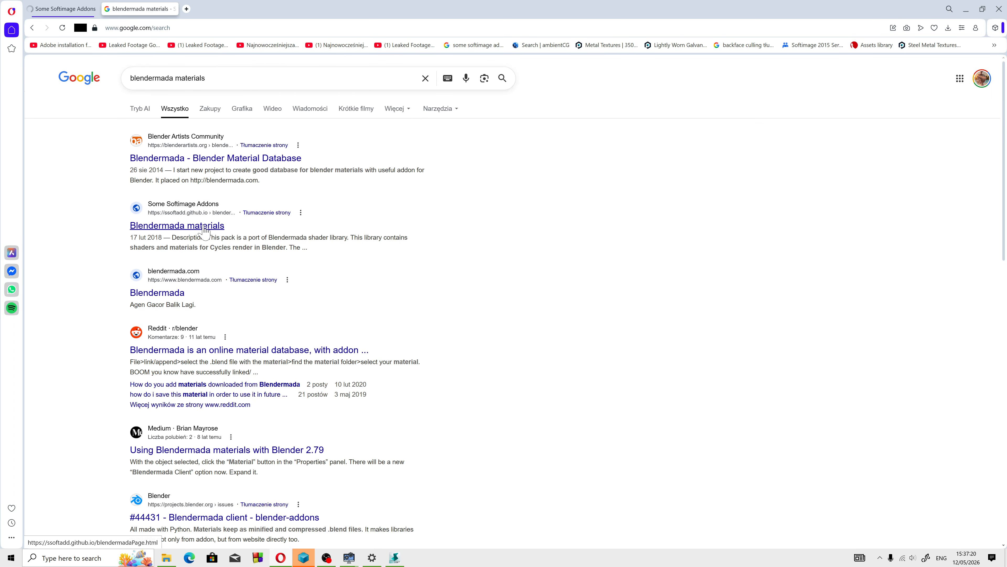
# Step: Open the blendermada.com search result in a separate tab, view the site, and close it
pyautogui.rightClick(173, 294)
pyautogui.click(201, 297)
pyautogui.click(231, 9)
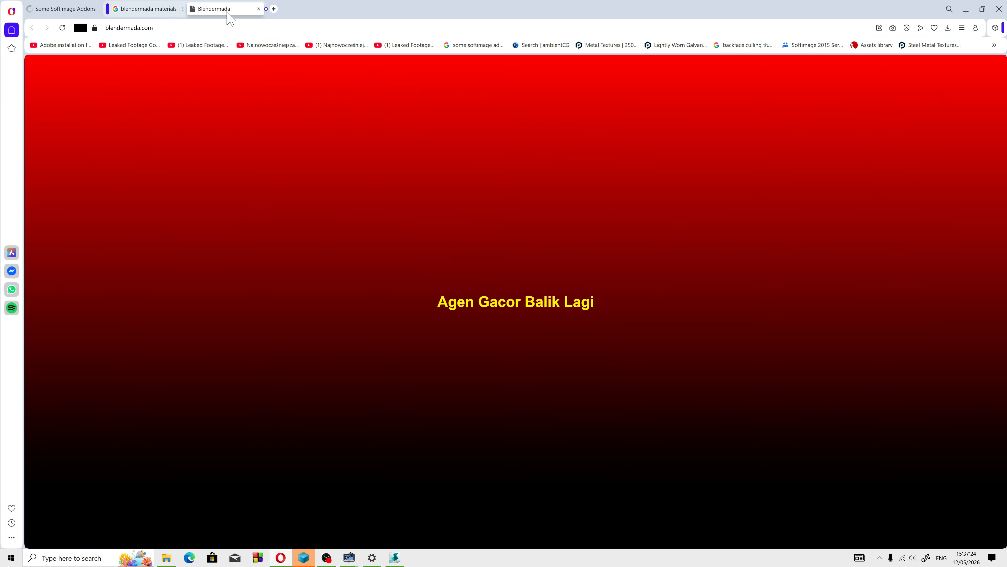
pyautogui.click(258, 9)
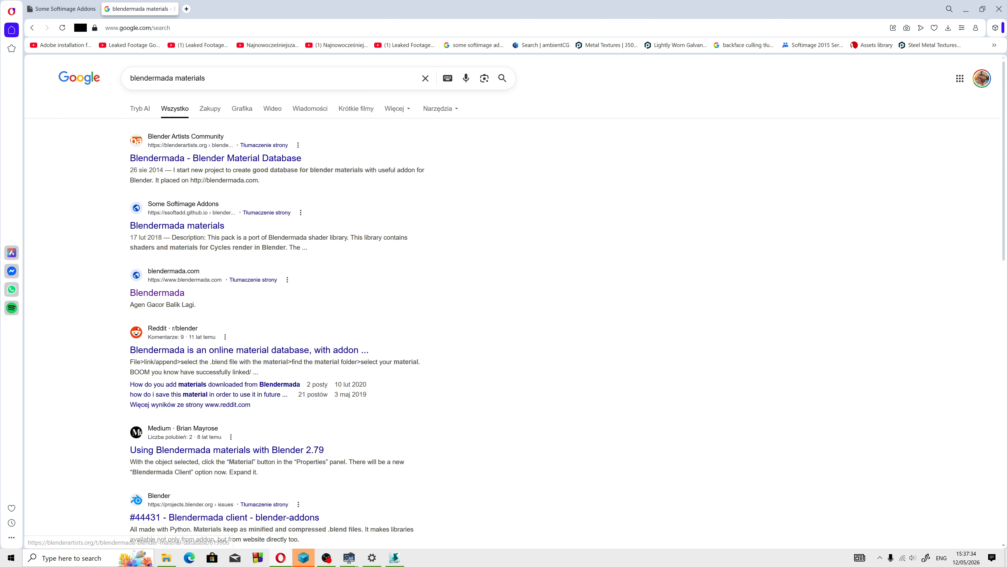
# Step: Return to the Some Softimage Addons tab and browse the metal and nature samples on the Blendermada materials page
pyautogui.click(71, 9)
pyautogui.scroll(-20, 645, 330)
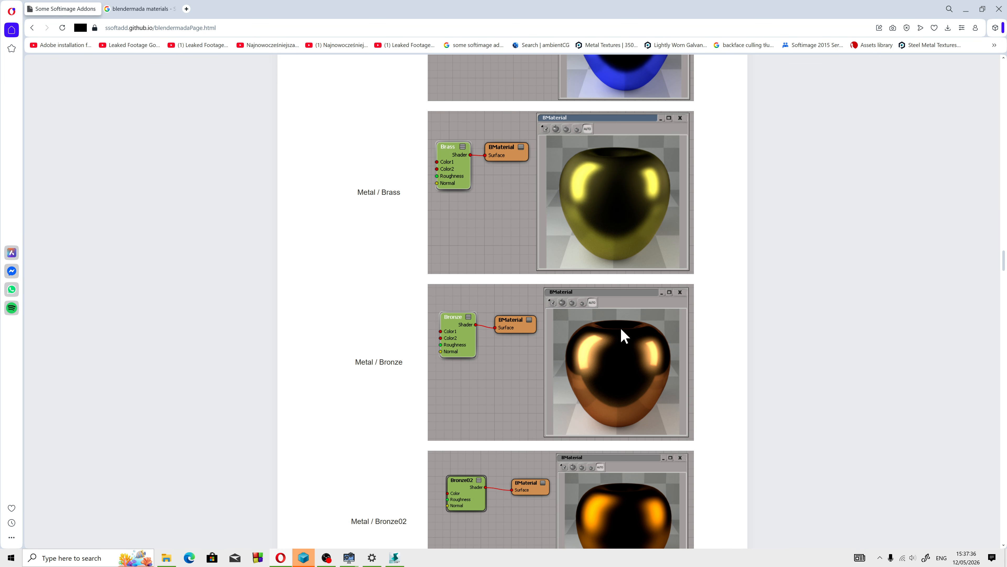
pyautogui.middleClick(636, 365)
pyautogui.scroll(-20, 765, 407)
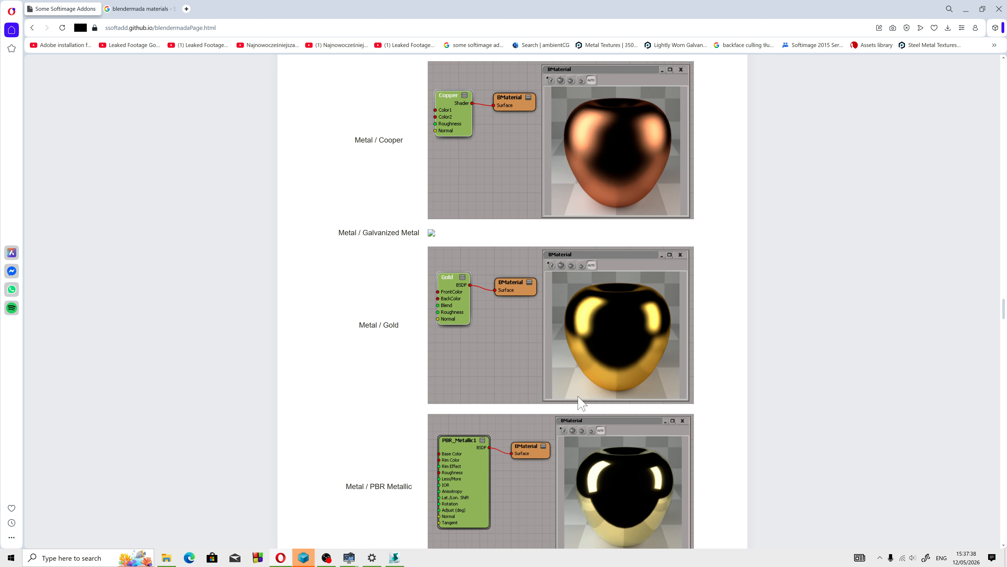
pyautogui.scroll(-8, 499, 430)
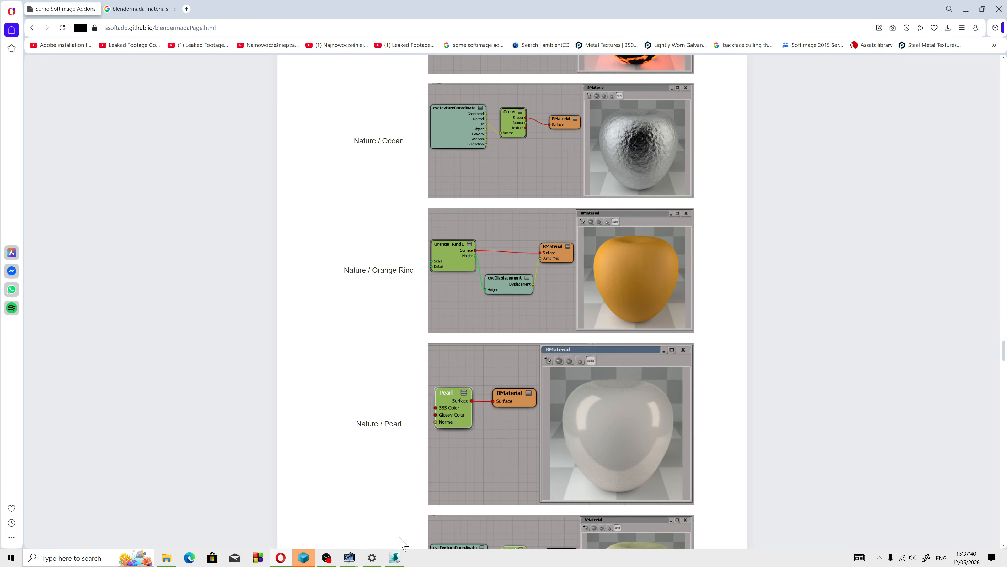
# Step: Switch to Softimage and examine the shader nodes in the Material Manager's render tree
pyautogui.click(394, 558)
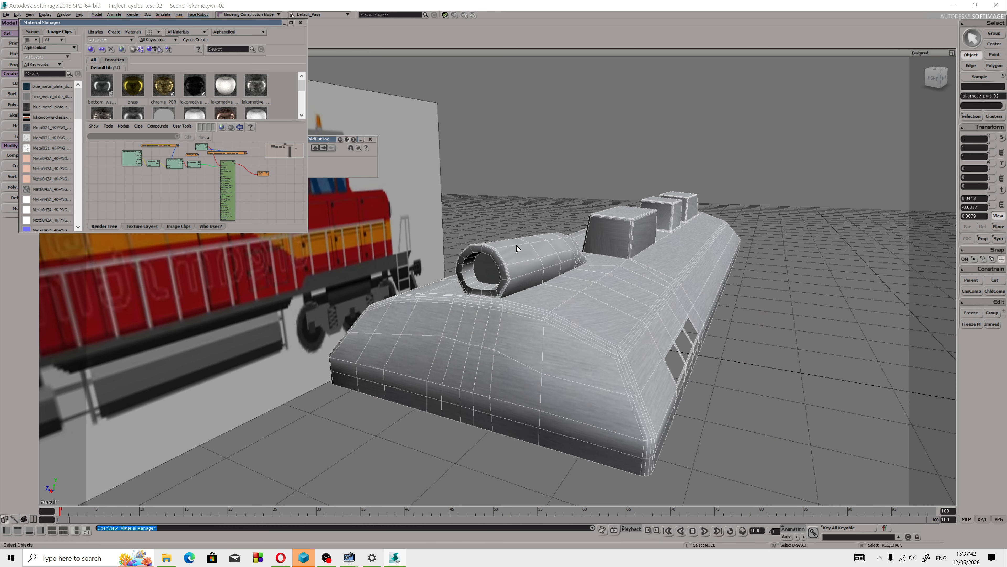
pyautogui.scroll(5, 176, 187)
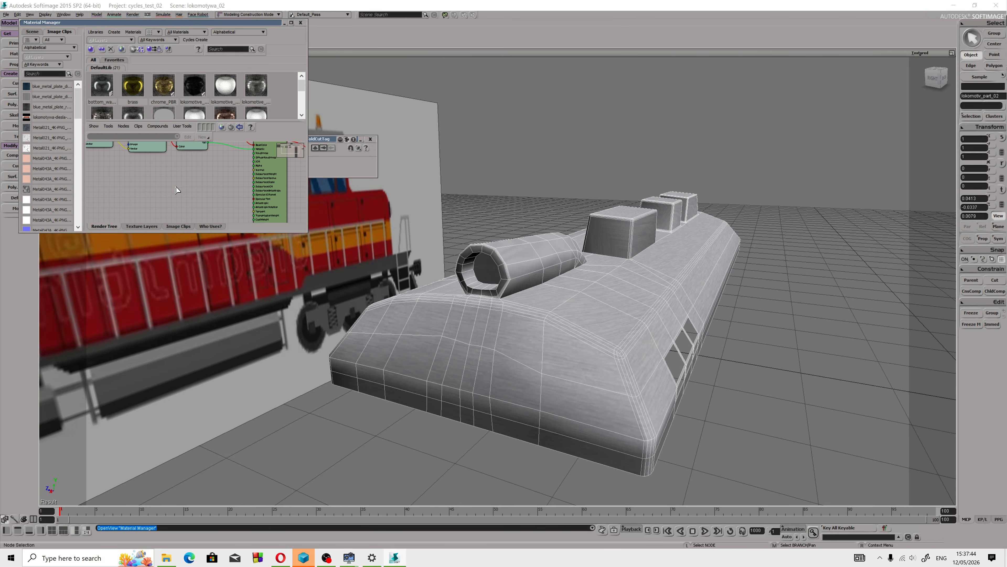
pyautogui.scroll(-2, 570, 342)
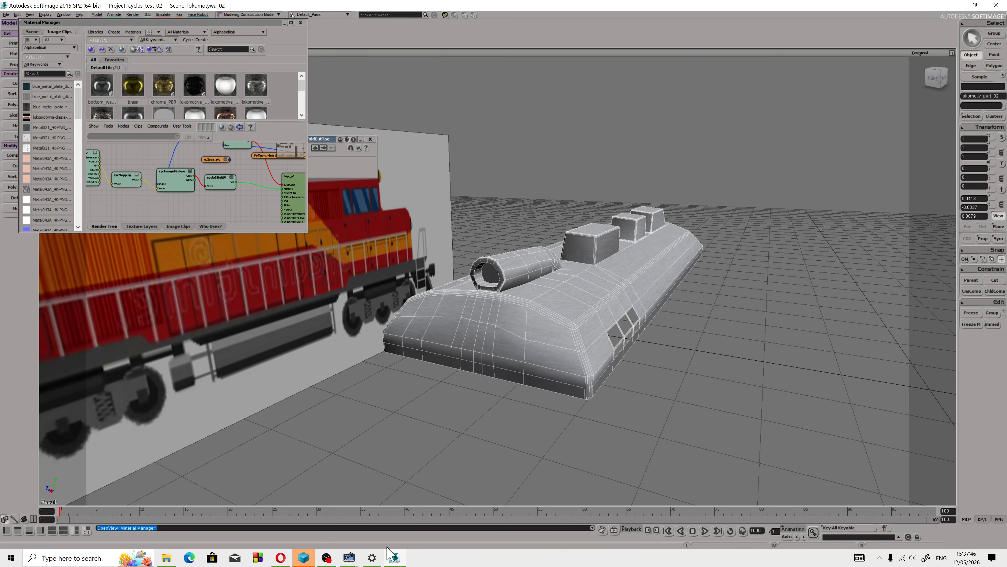
pyautogui.click(326, 557)
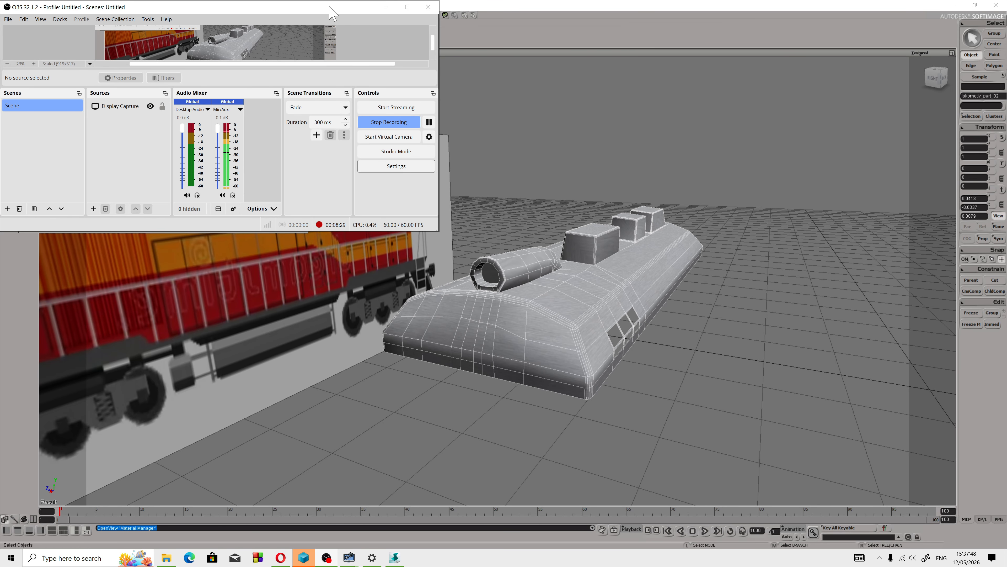
pyautogui.moveTo(332, 13); pyautogui.dragTo(623, 147)
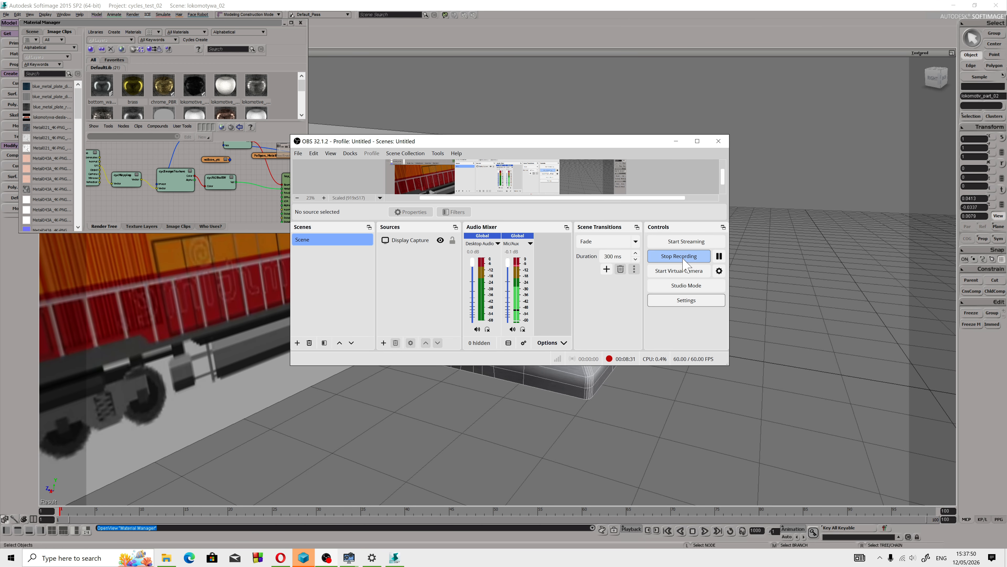